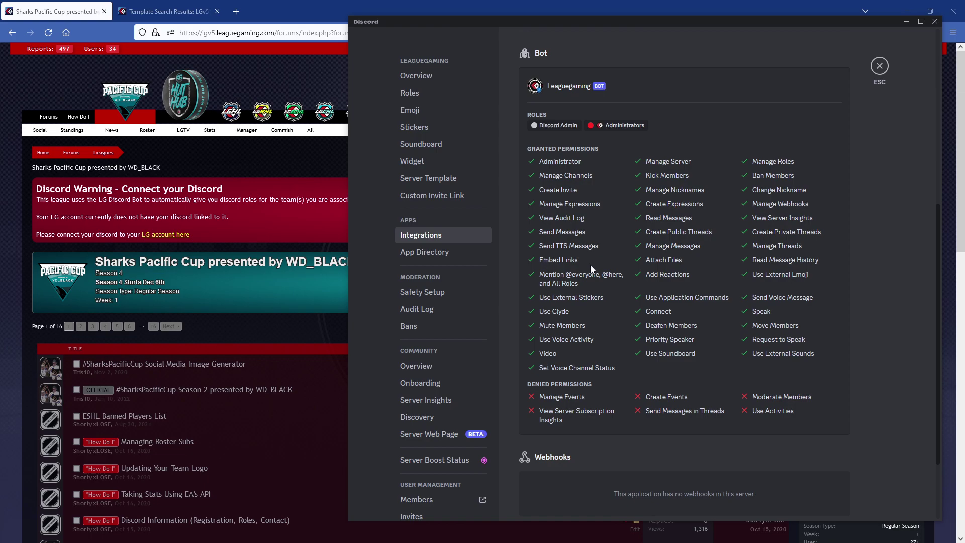
- Bring the Sharks Pacific Cup forum forward and highlight the connect-your-Discord warning
left_click(288, 207)
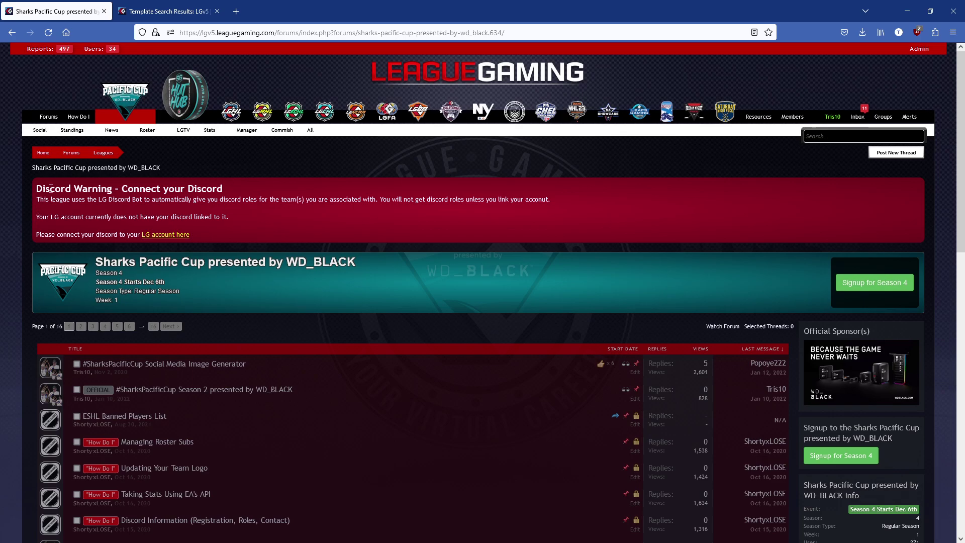
left_click_drag(50, 189, 277, 201)
- Go to the account's External Accounts settings and start linking a Discord account
left_click(277, 201)
left_click(155, 236)
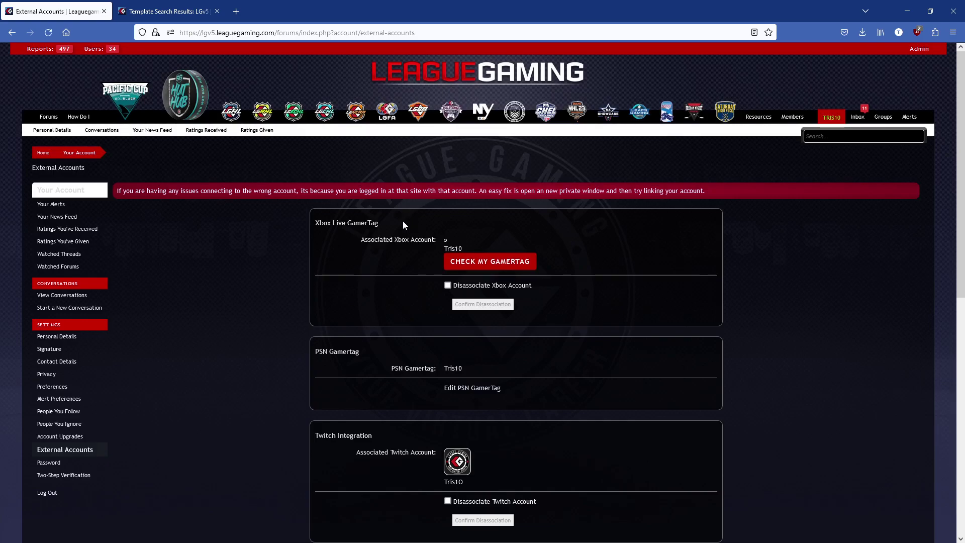
scroll(343, 227, "down", 5)
scroll(457, 297, "down", 3)
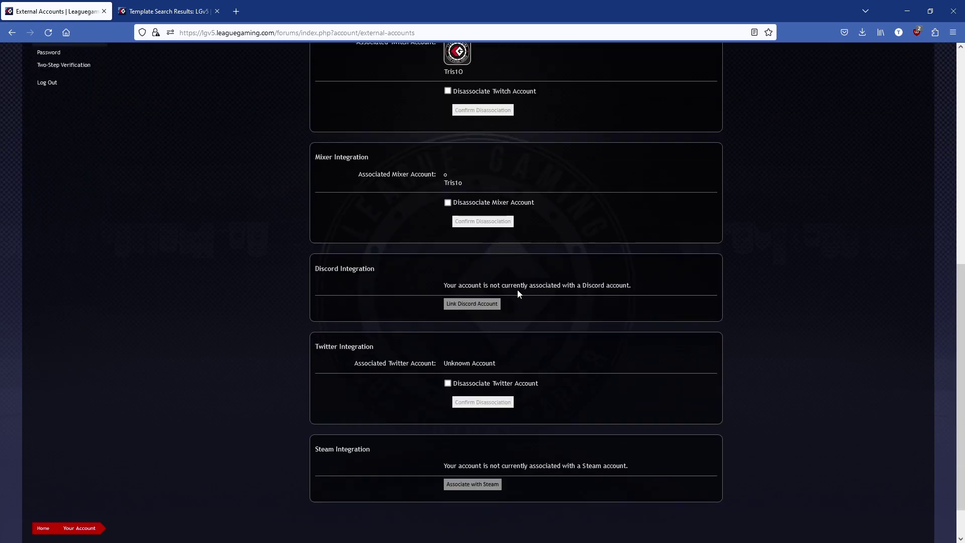
left_click(485, 311)
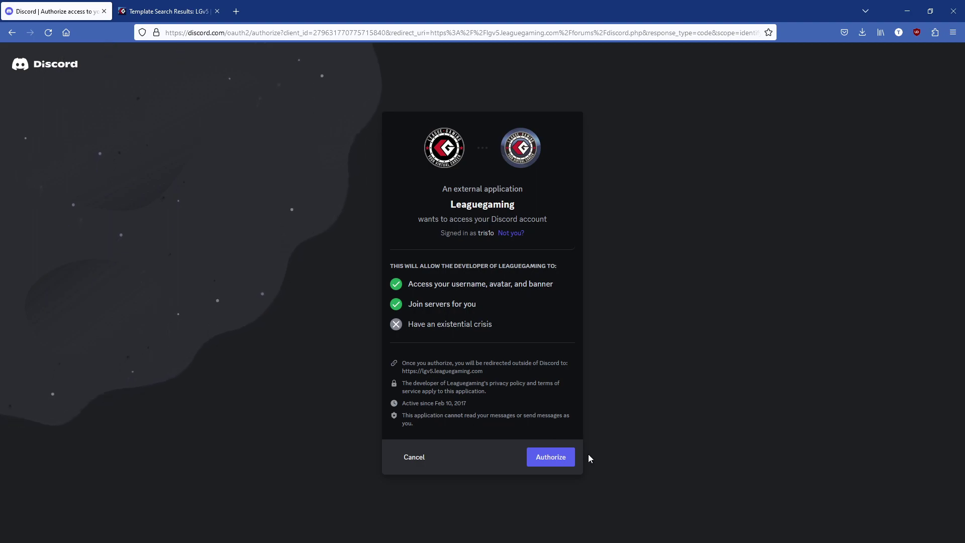
- Authorize Leaguegaming in Discord and confirm the linked account under Discord Integration
left_click(551, 458)
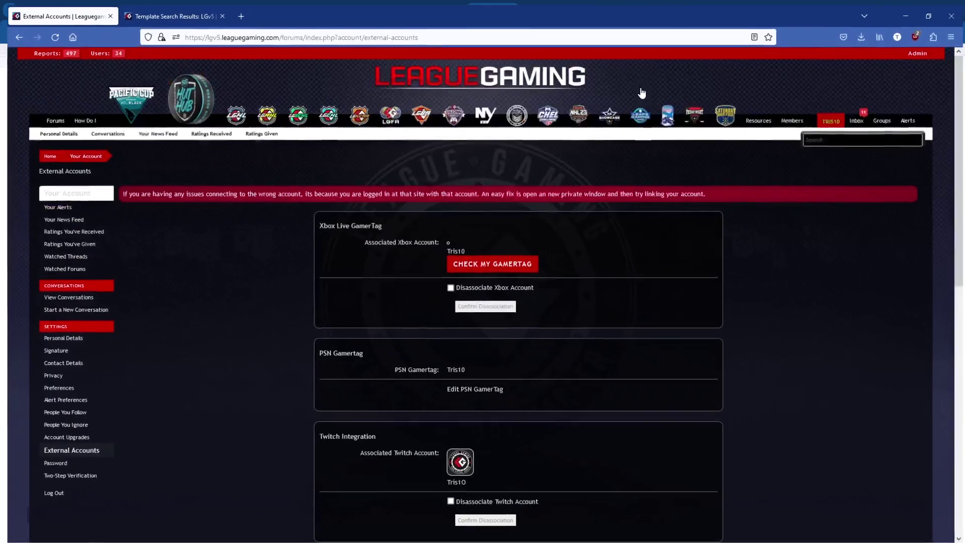
scroll(497, 372, "down", 3)
- Return to the Sharks Pacific Cup forum and open the season 4 League Options commissioner page
scroll(375, 441, "down", 2)
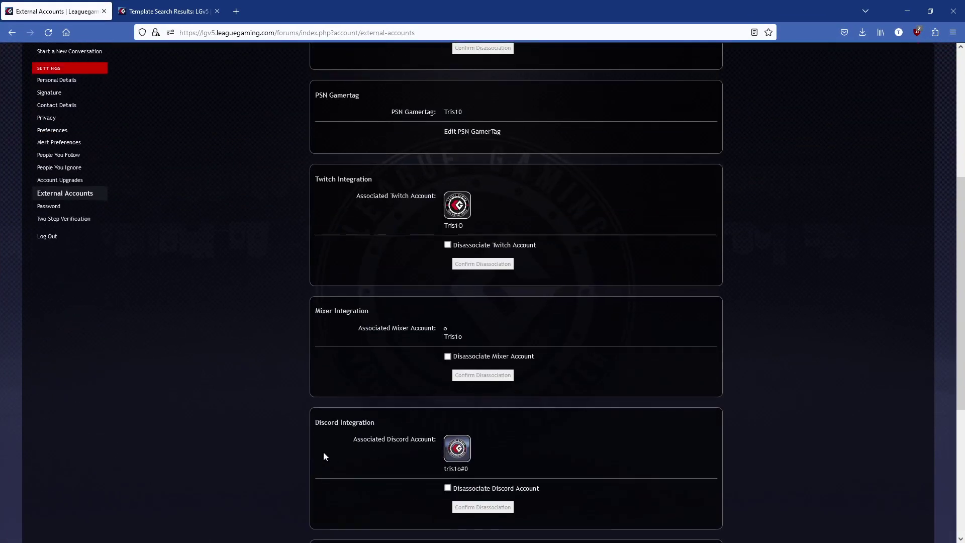
left_click_drag(314, 420, 397, 438)
scroll(326, 363, "up", 5)
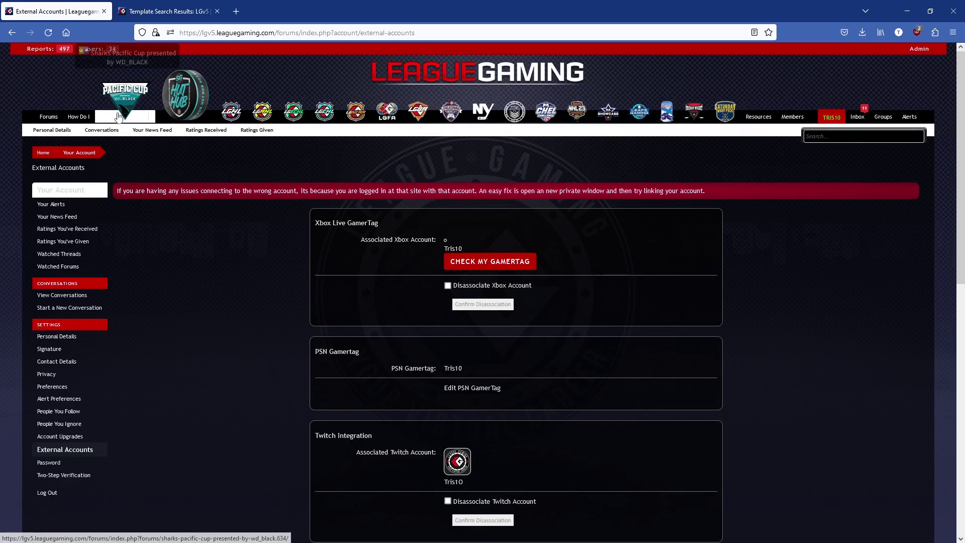
left_click(125, 93)
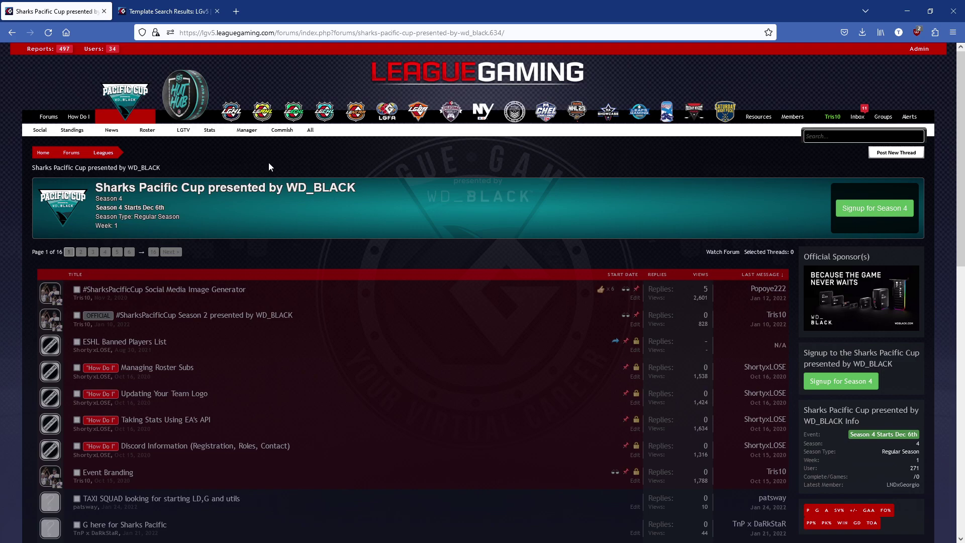
left_click(282, 130)
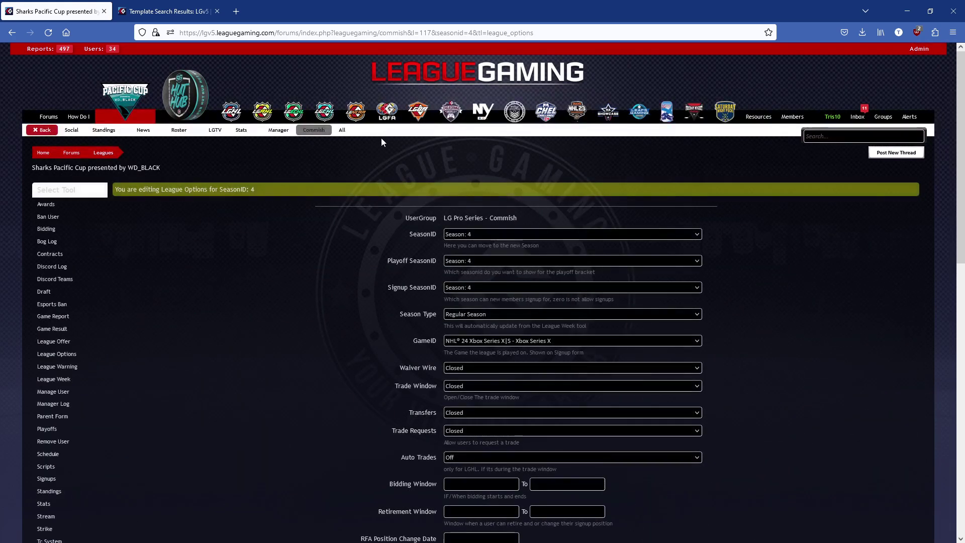
- Open the Discord Teams tool and add Sharks Pacific Cup Manager to the GM level's roles
left_click(50, 279)
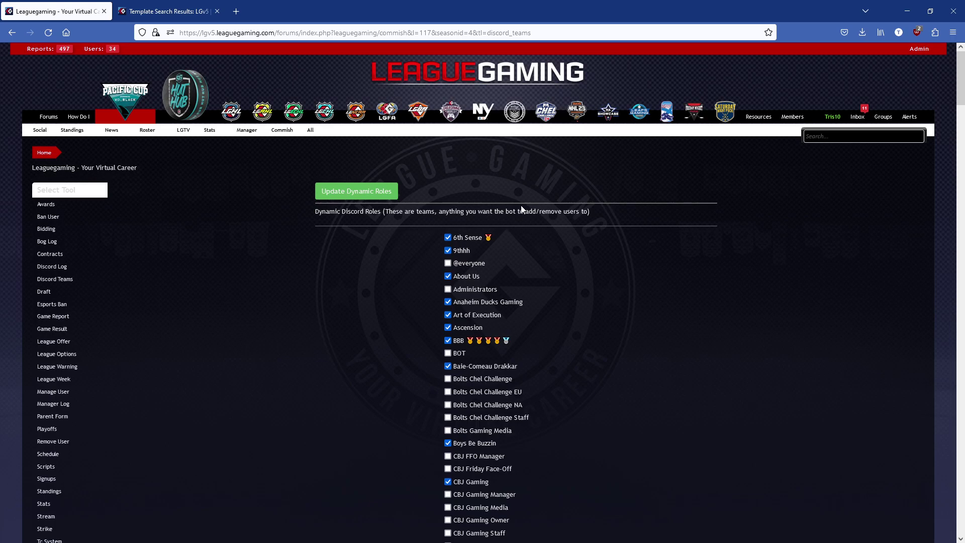
scroll(589, 382, "down", 20)
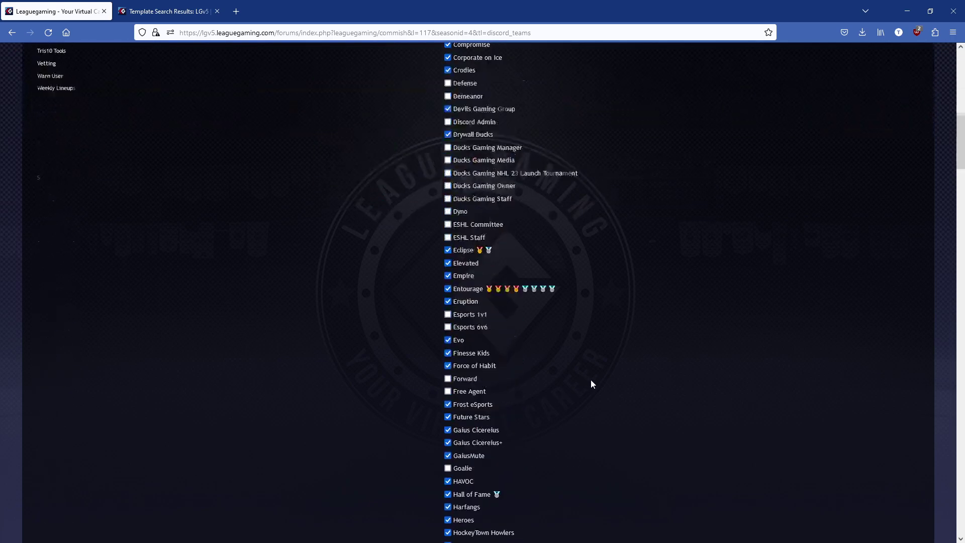
scroll(590, 382, "down", 9)
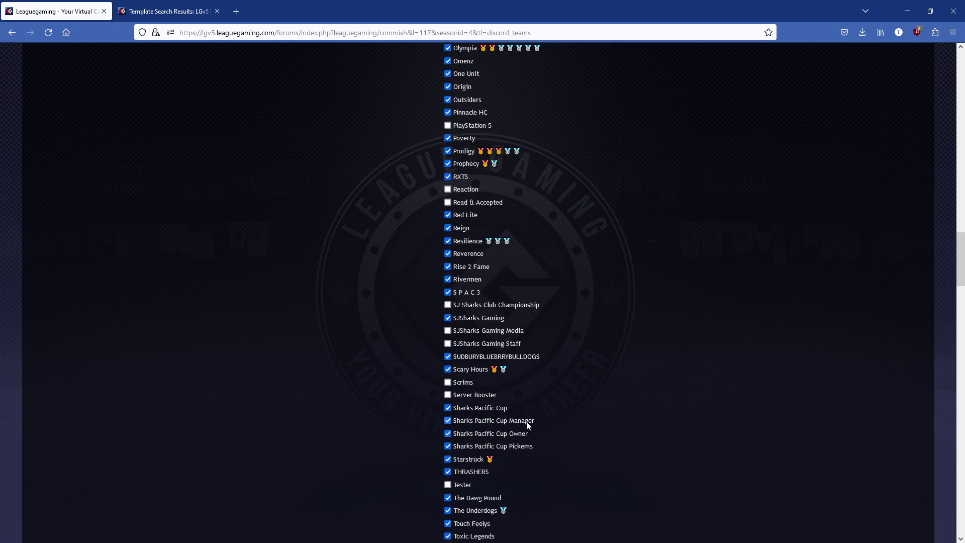
scroll(677, 357, "down", 4)
scroll(677, 357, "down", 9)
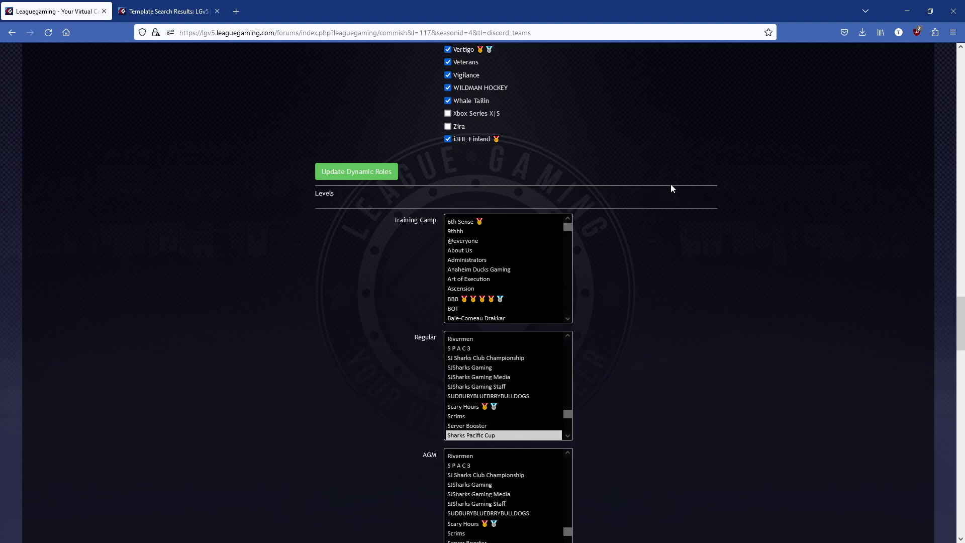
scroll(755, 173, "down", 5)
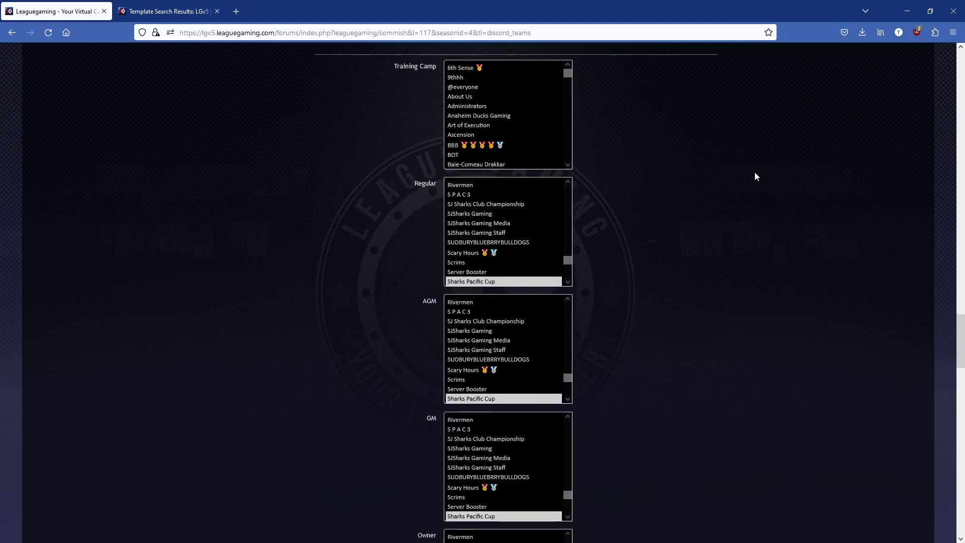
scroll(755, 172, "up", 1)
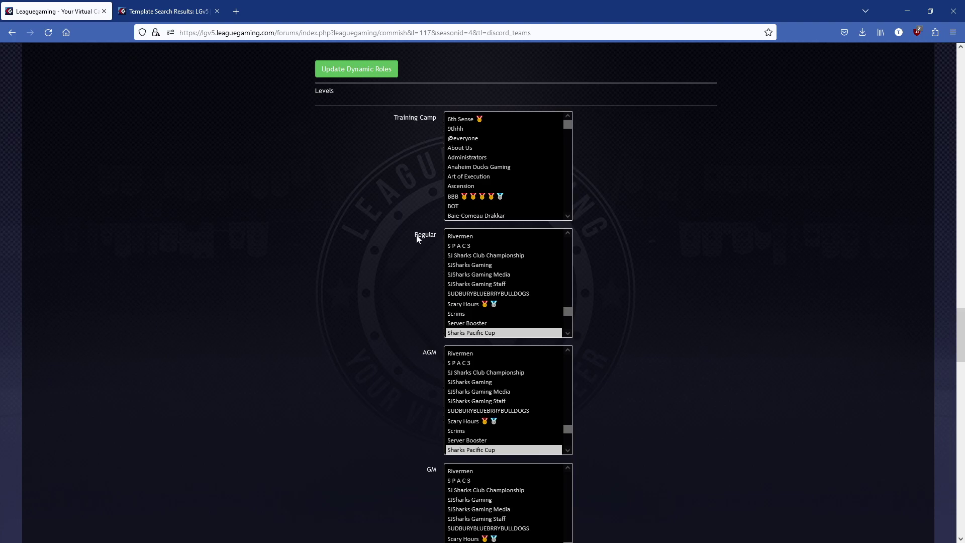
scroll(714, 280, "down", 2)
scroll(505, 179, "down", 2)
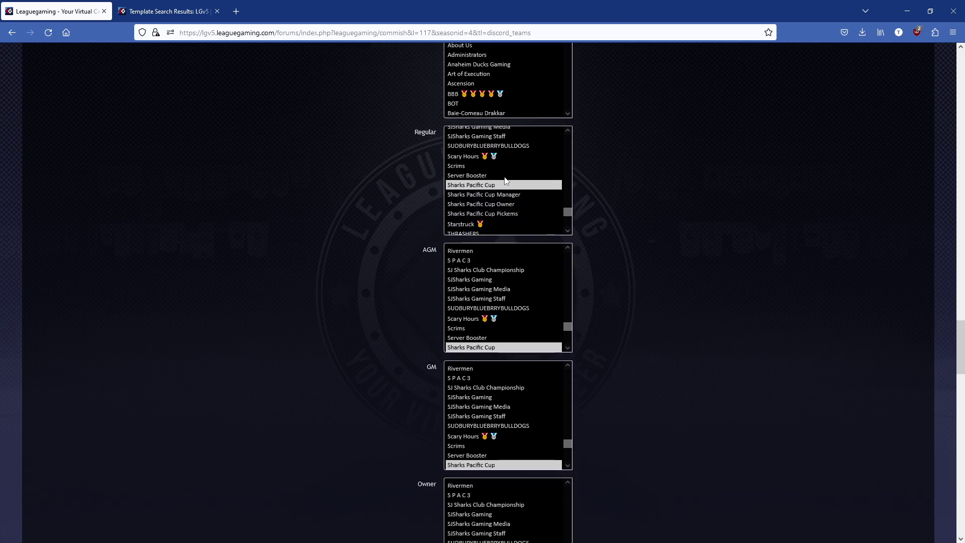
scroll(683, 215, "down", 1)
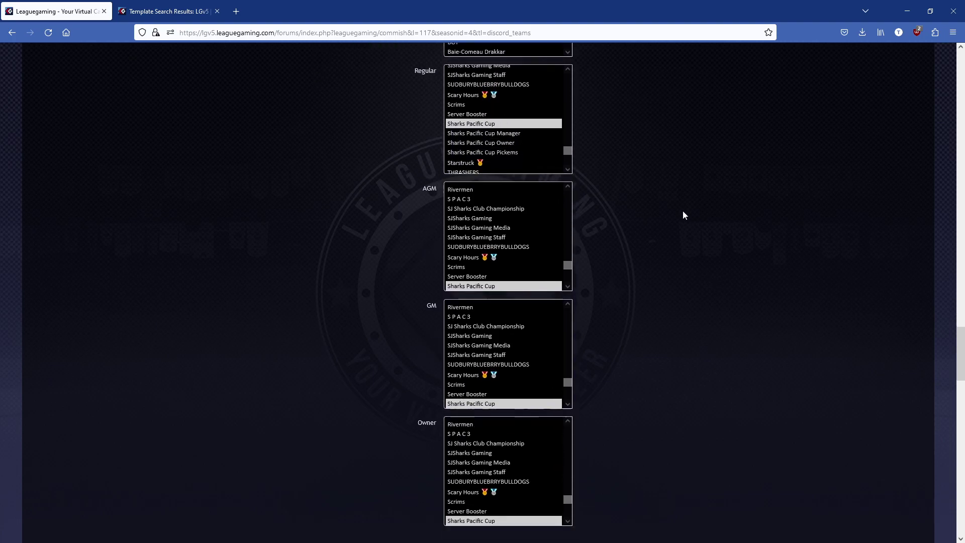
scroll(683, 215, "down", 1)
scroll(496, 323, "down", 2)
left_click(495, 325, "ctrl")
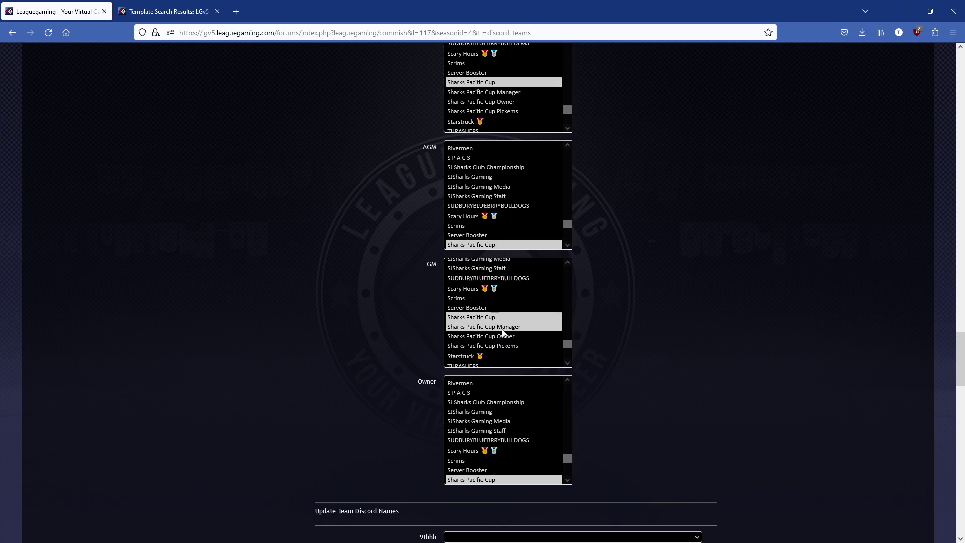
- Review the team role mappings, highlighting the Caps Gaming team label
scroll(768, 309, "down", 6)
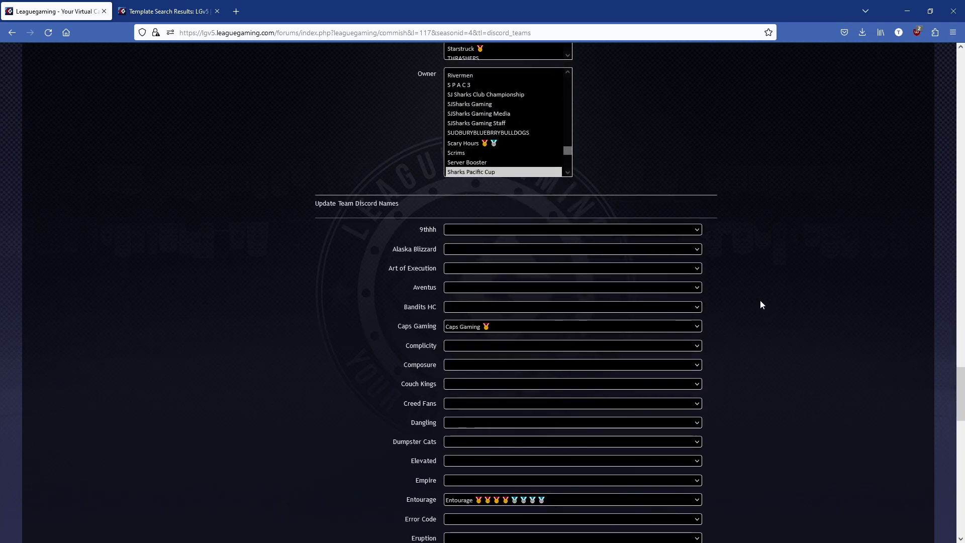
left_click_drag(394, 327, 436, 326)
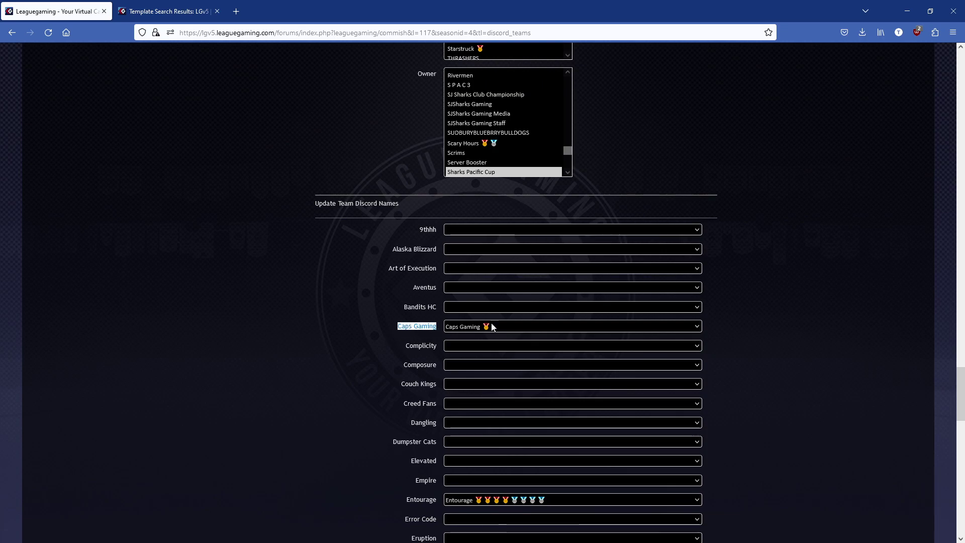
scroll(341, 377, "down", 1)
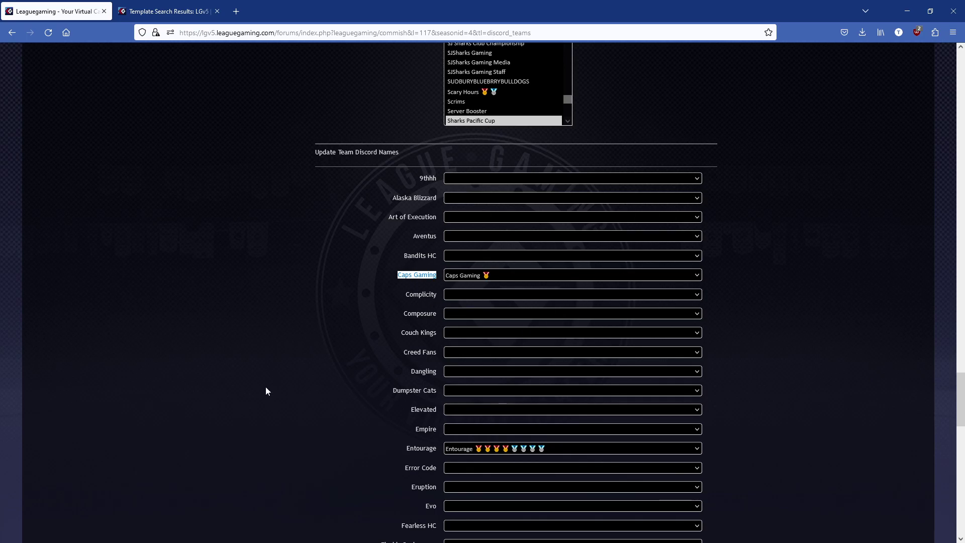
scroll(267, 391, "up", 10)
scroll(266, 391, "up", 10)
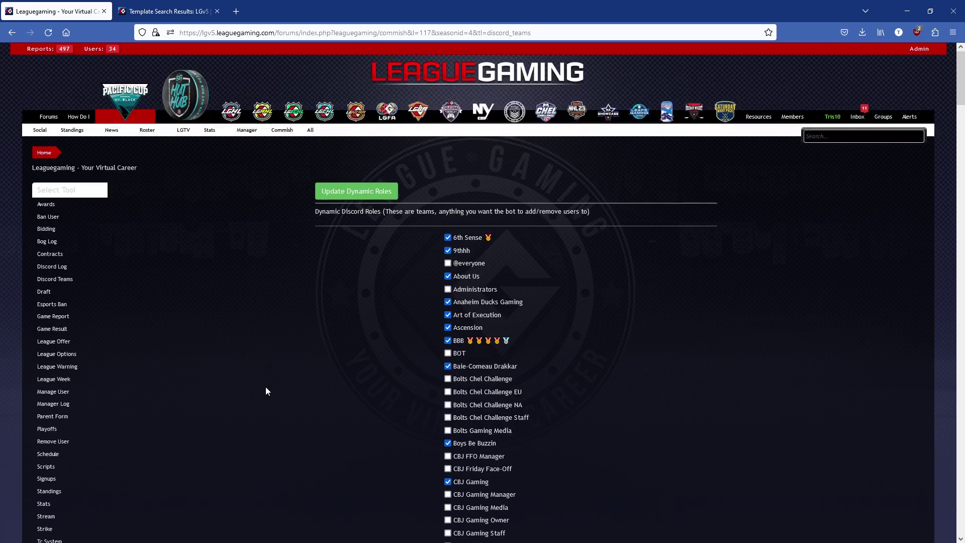
- Send the player a Caps Gaming roster offer at left wing (LW) from the Front Office
left_click(126, 108)
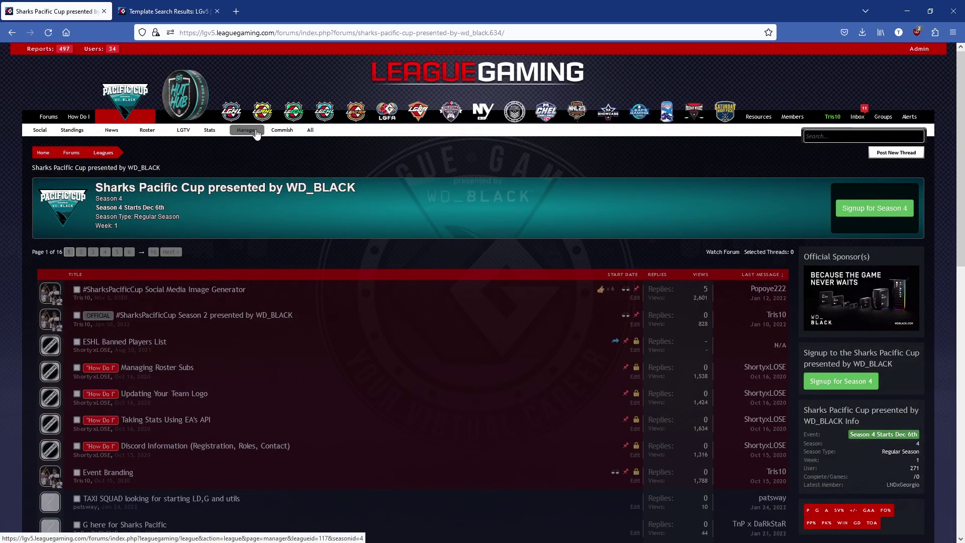
left_click(255, 132)
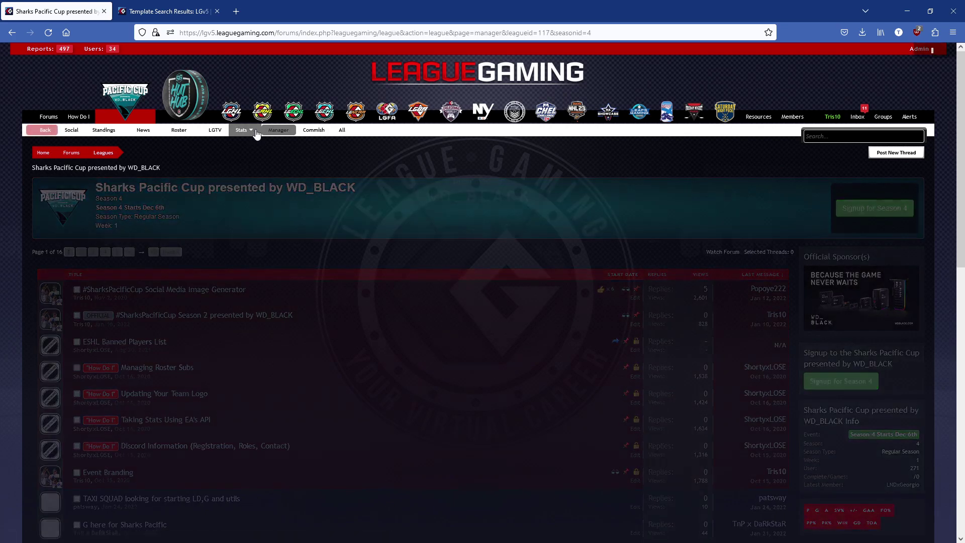
left_click(74, 260)
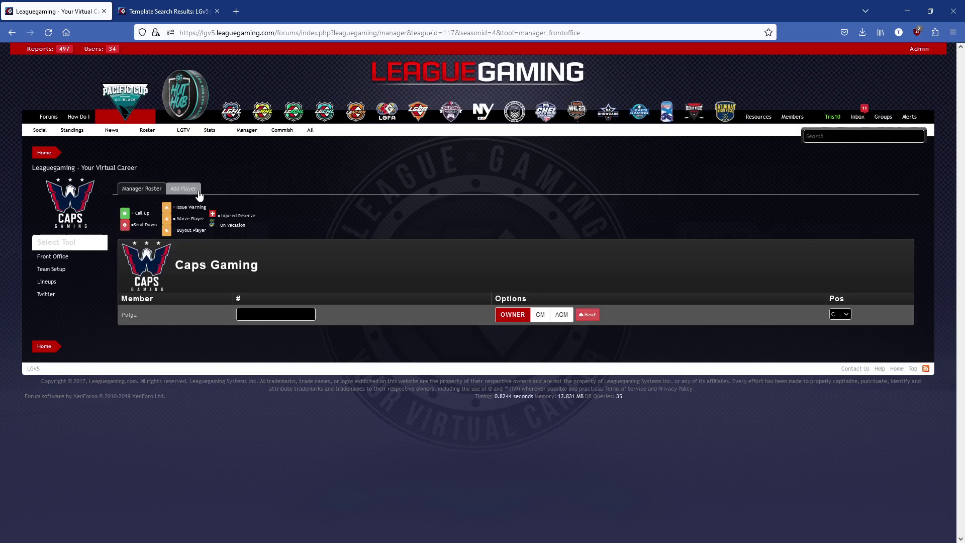
left_click(183, 188)
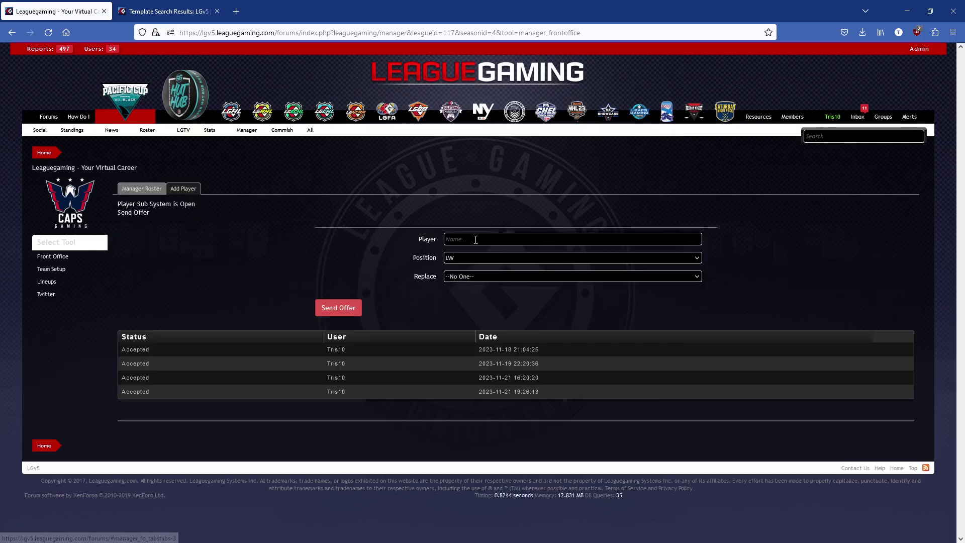
left_click(572, 239)
type("tris10")
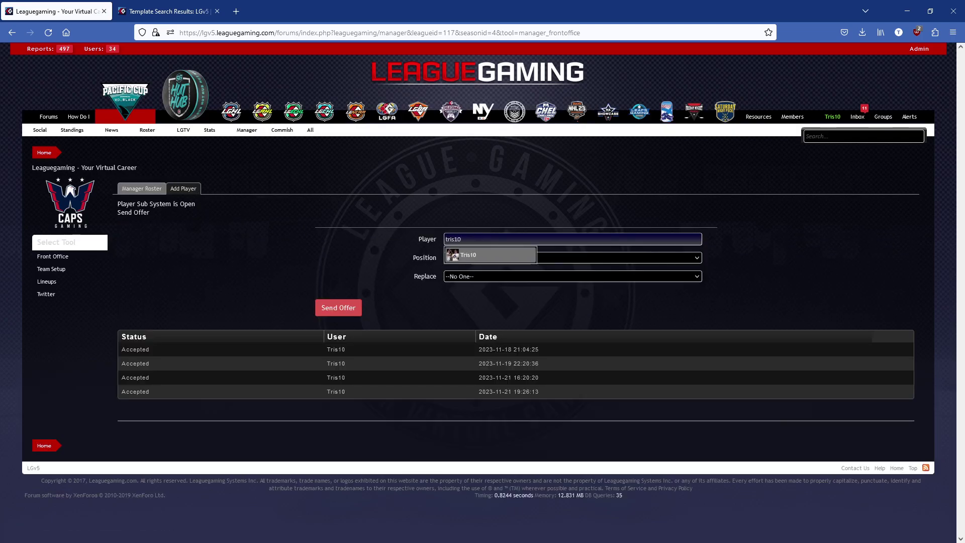
left_click(339, 305)
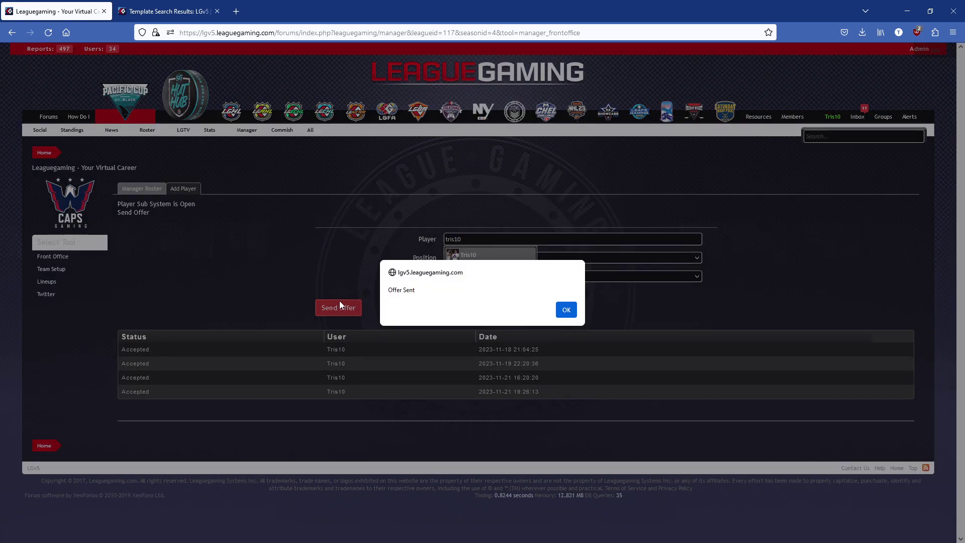
left_click(566, 309)
left_click(561, 318)
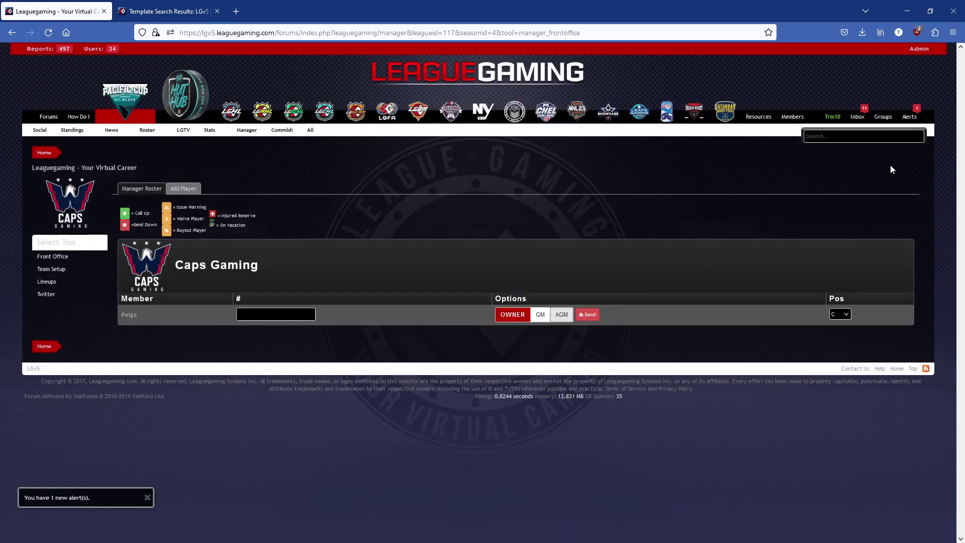
- Accept the Caps Gaming roster offer from Alerts, then check alerts from the forums index
left_click(908, 117)
left_click(824, 170)
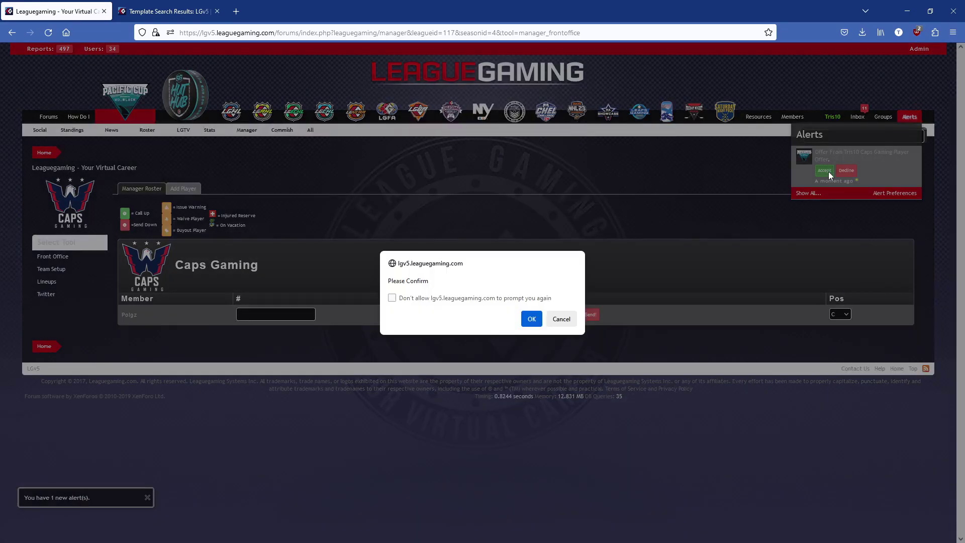
left_click(531, 317)
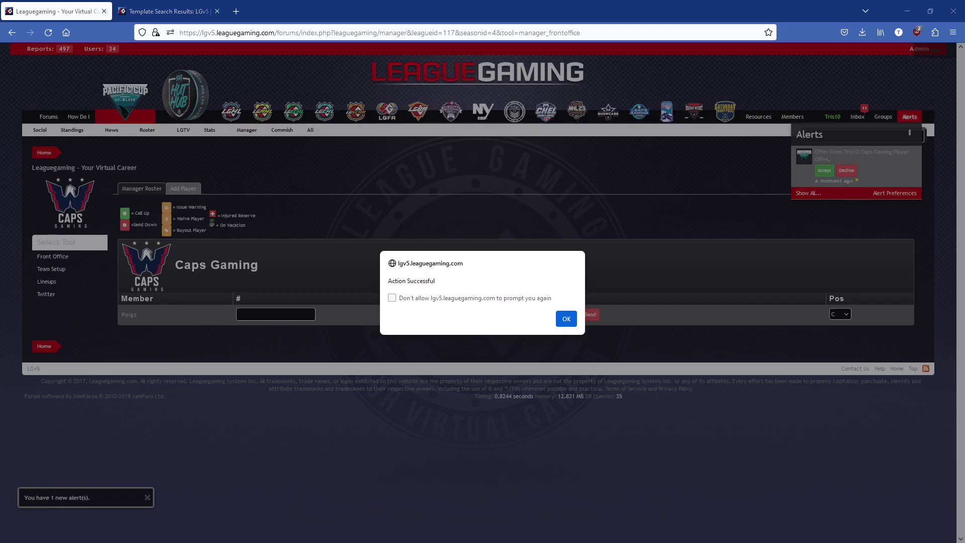
left_click(561, 322)
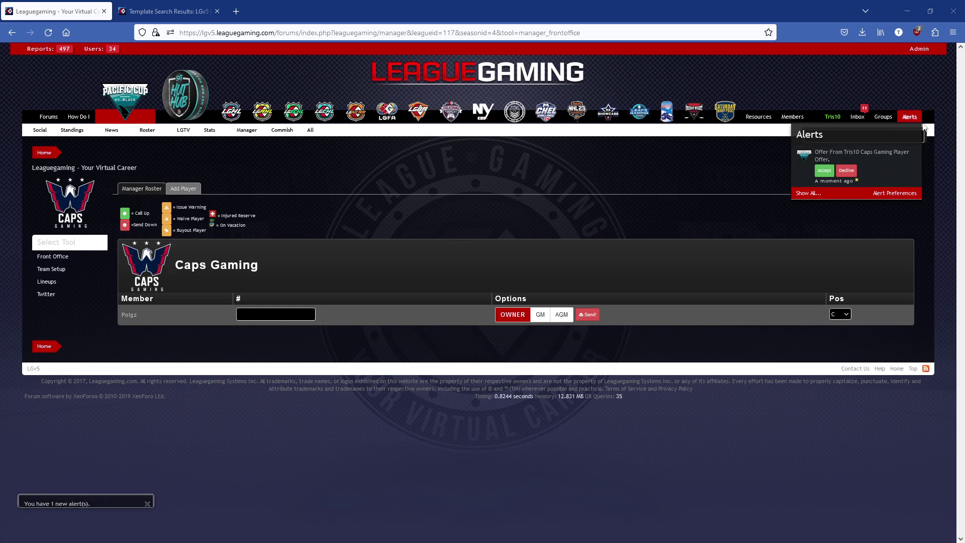
left_click(49, 117)
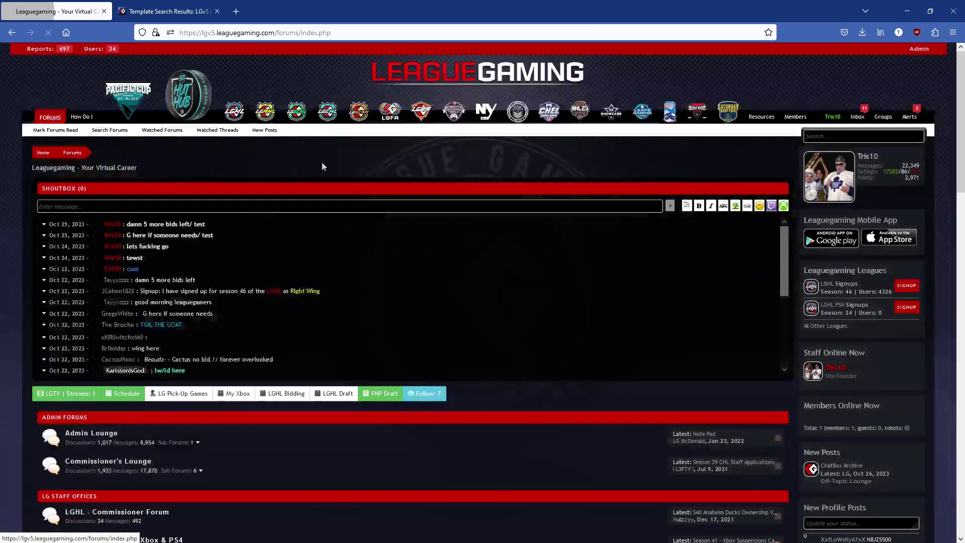
left_click(910, 117)
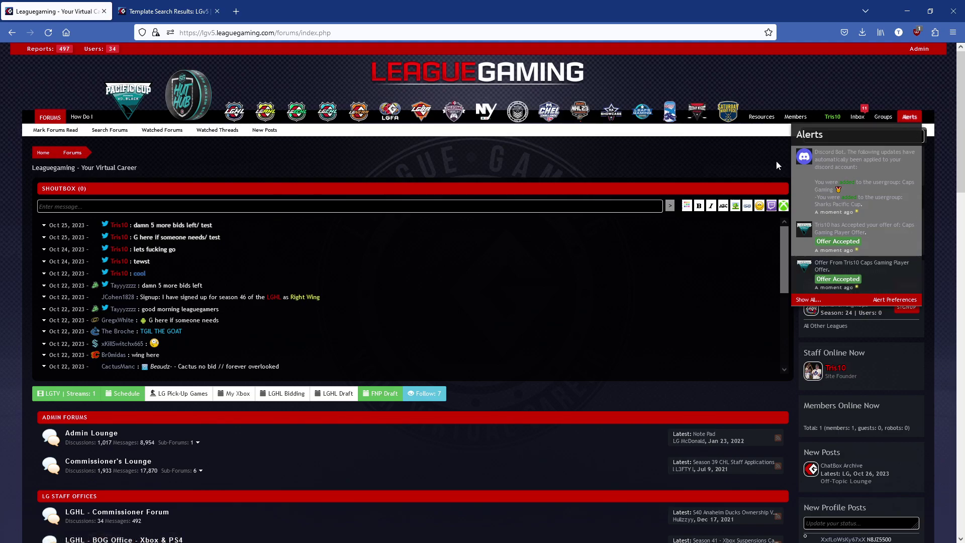
- Open the Discord Log and highlight the Caps Gaming and Sharks Pacific Cup usergroup entries
left_click(840, 164)
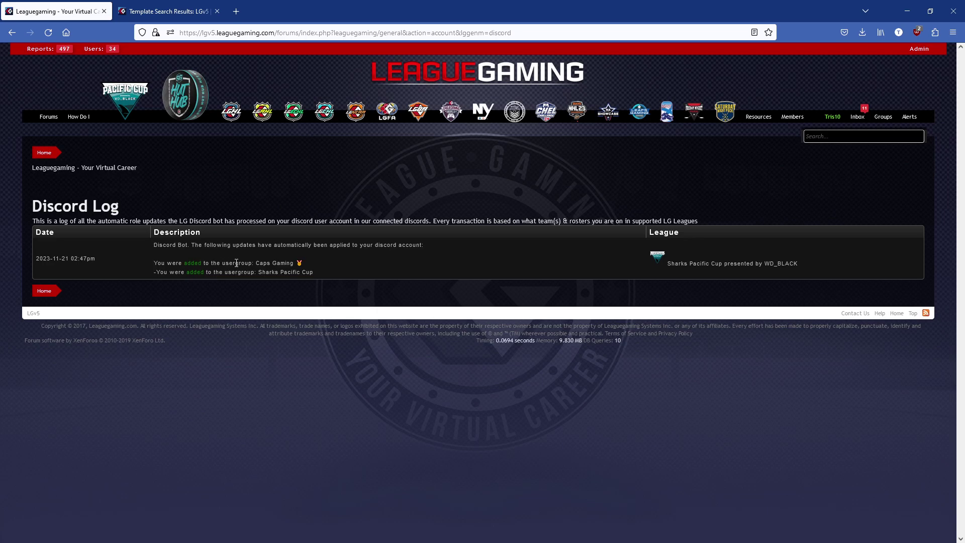
left_click_drag(255, 262, 281, 262)
left_click_drag(258, 272, 313, 272)
key("alt+Tab")
left_click(878, 60)
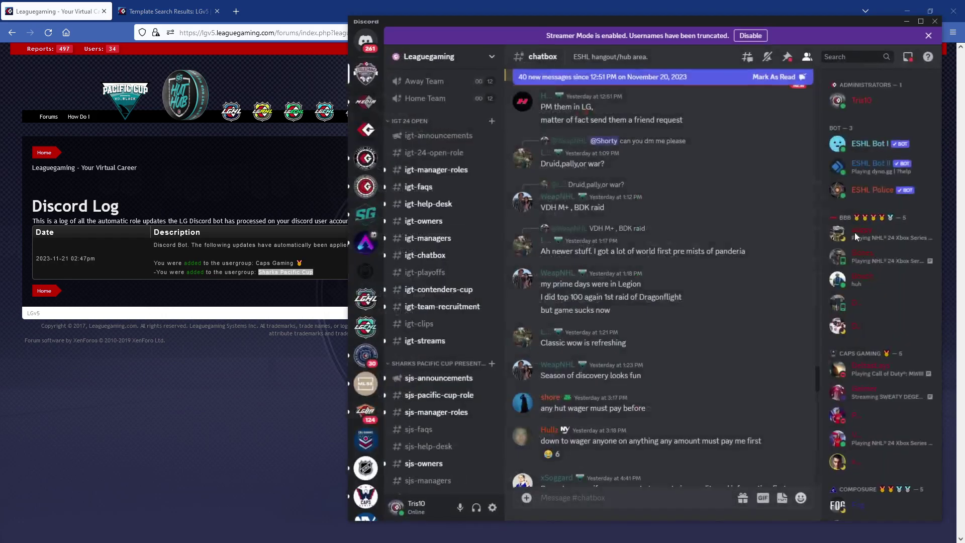
right_click(374, 83)
mouse_move(409, 217)
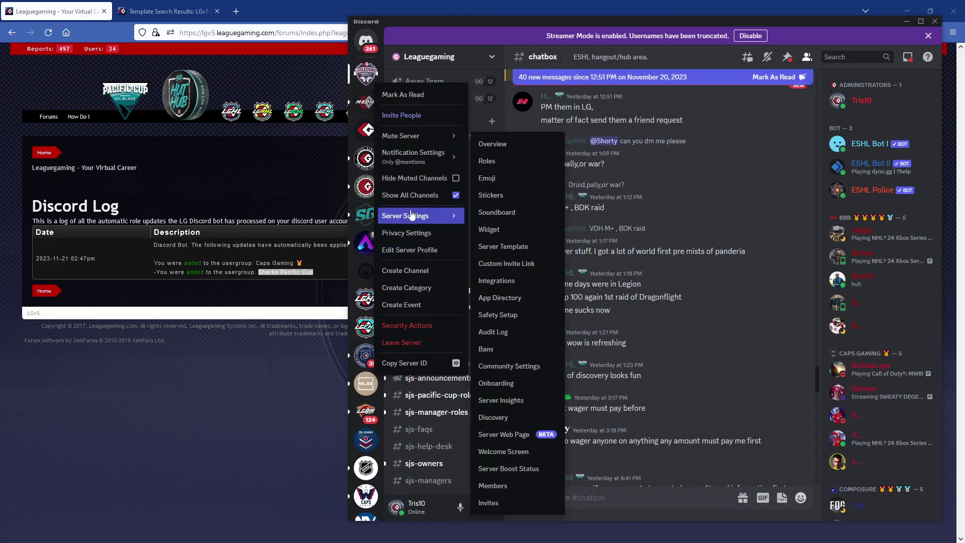
left_click(493, 486)
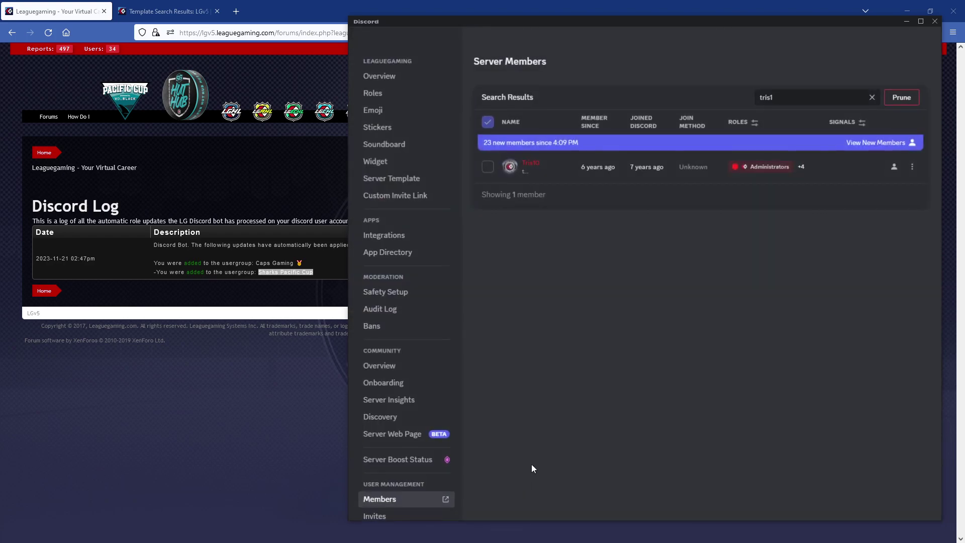
mouse_move(802, 170)
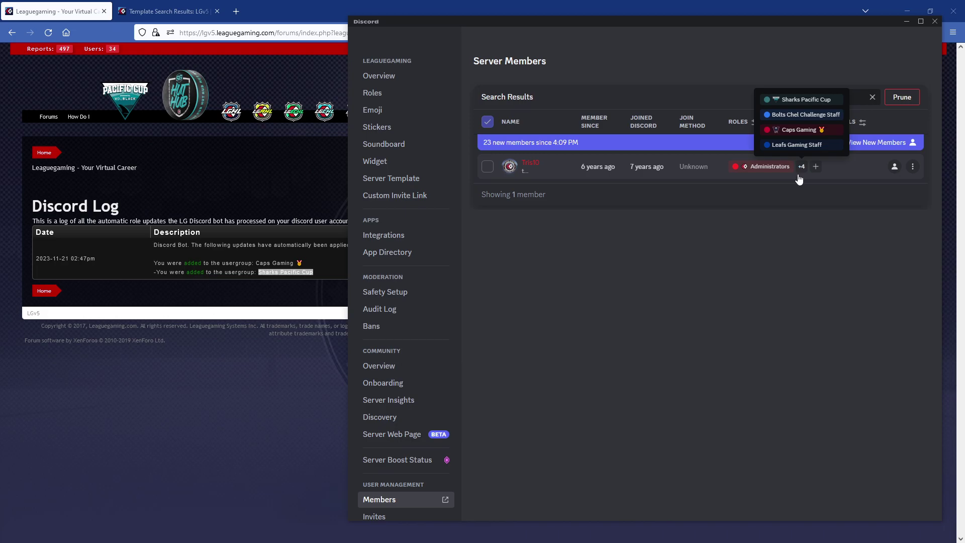
left_click(199, 195)
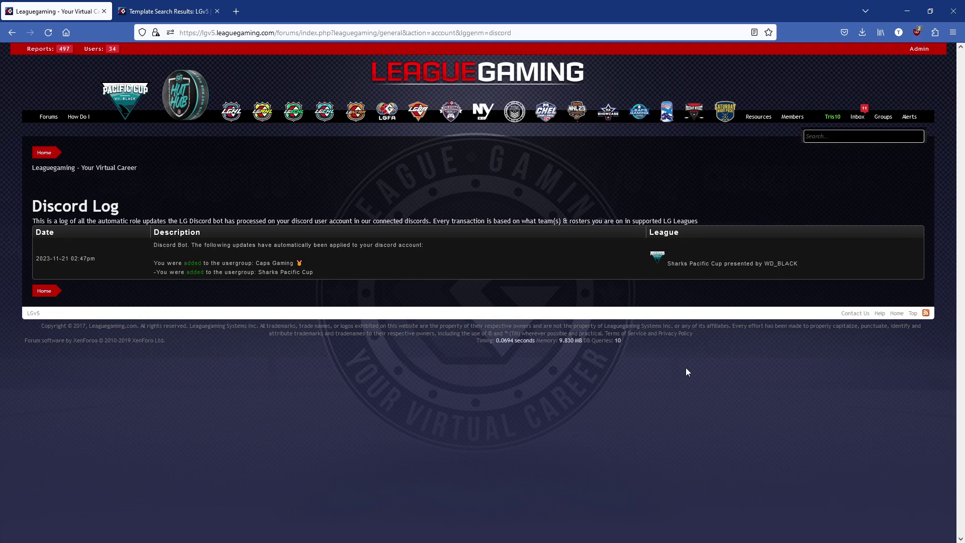
- Assign the new player as Caps Gaming GM on the Front Office roster
left_click(117, 122)
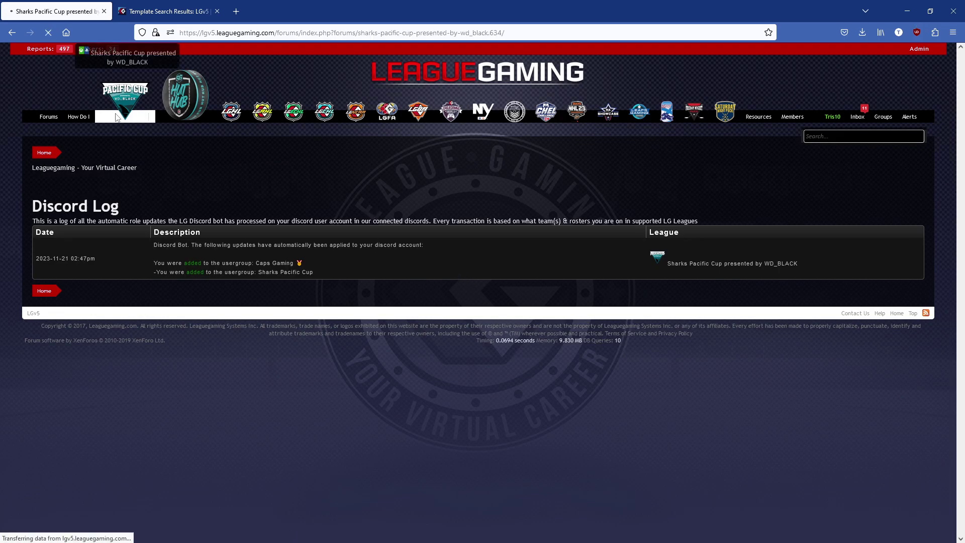
left_click(246, 129)
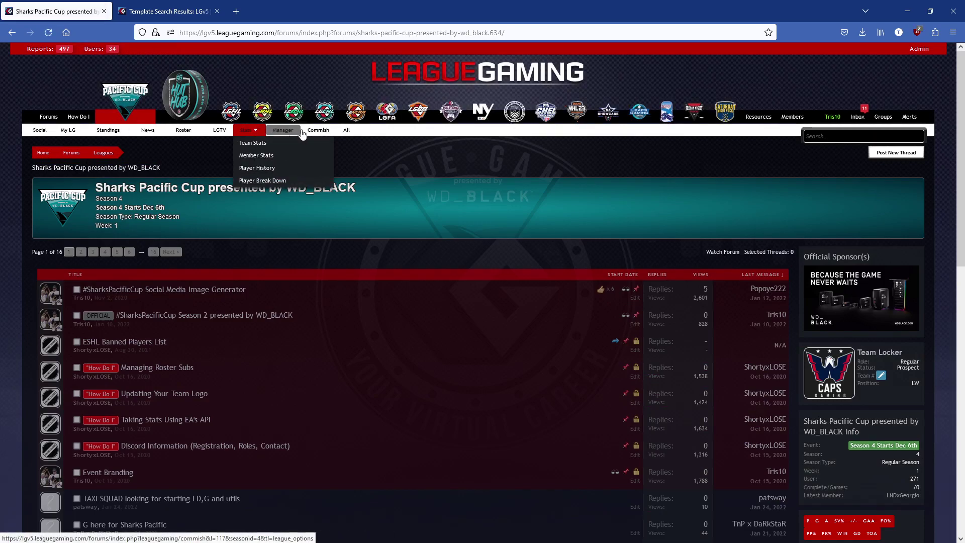
left_click(294, 131)
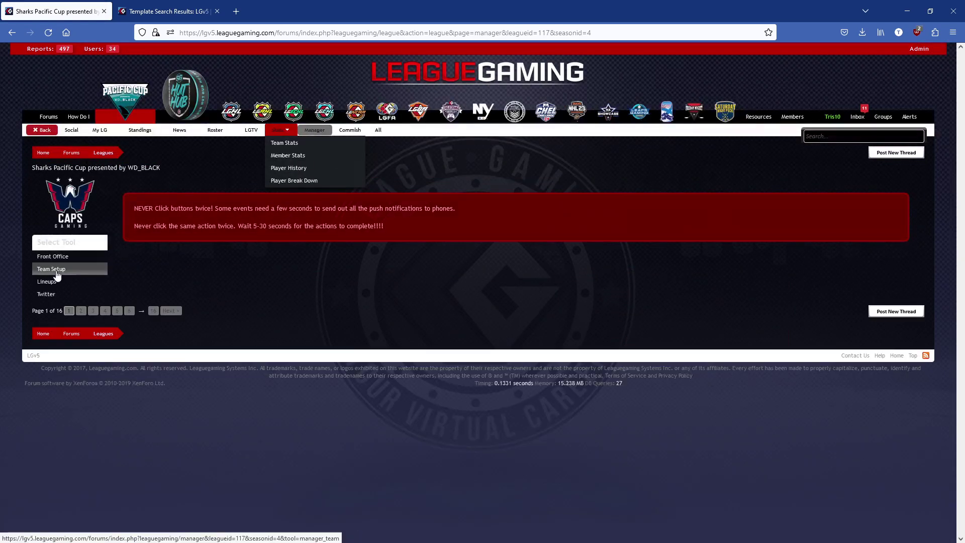
left_click(55, 257)
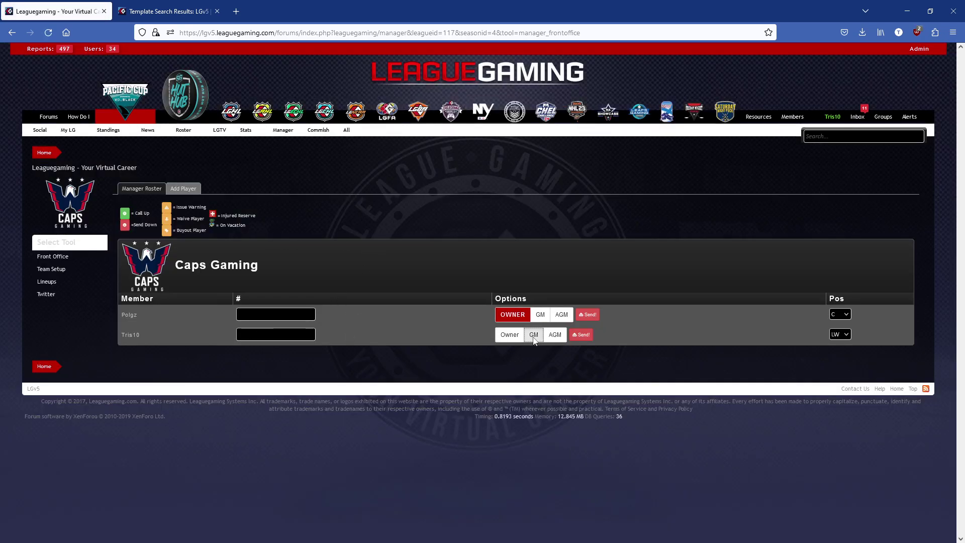
left_click(534, 334)
left_click(541, 311)
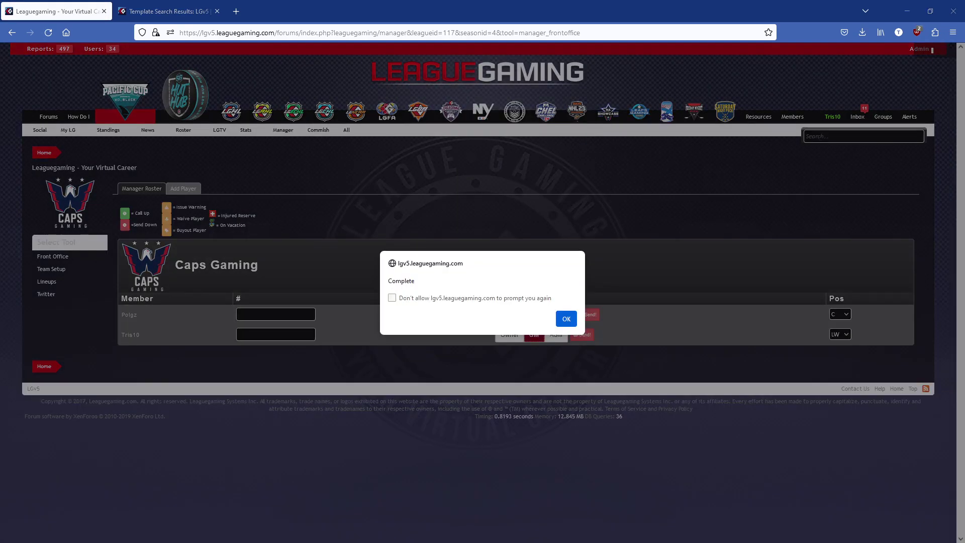
left_click(566, 319)
left_click(48, 124)
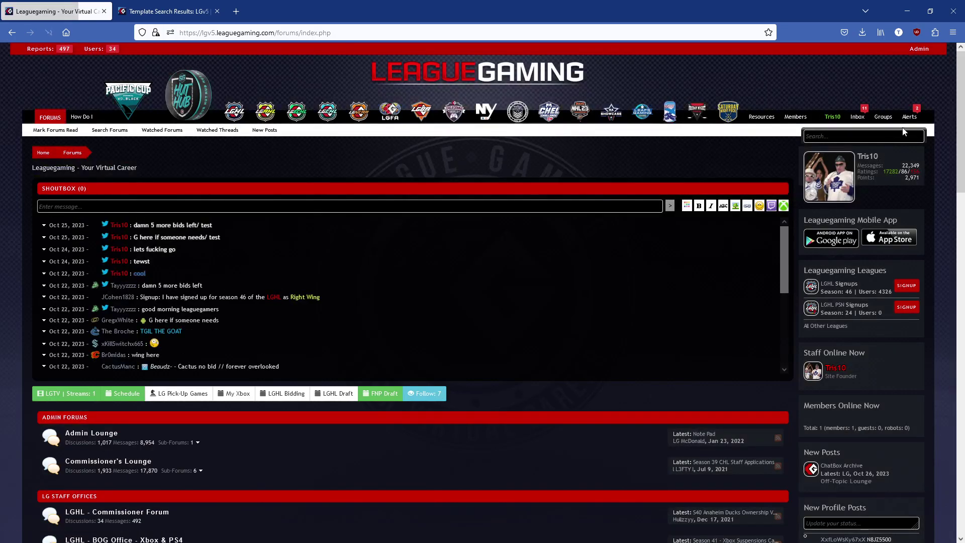
- Open the Discord Bot alert's log and highlight the added Sharks Pacific Cup Manager role
left_click(910, 117)
left_click(865, 174)
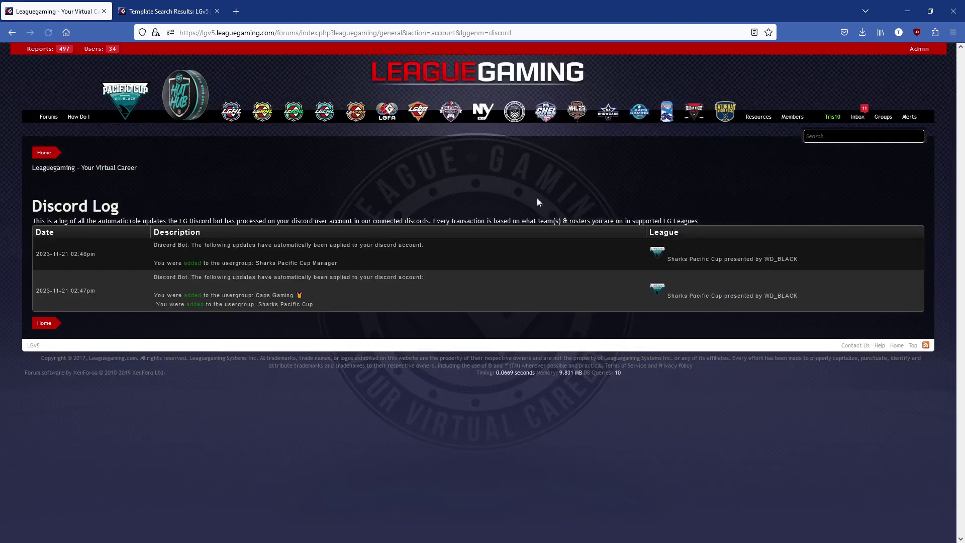
left_click_drag(224, 264, 322, 265)
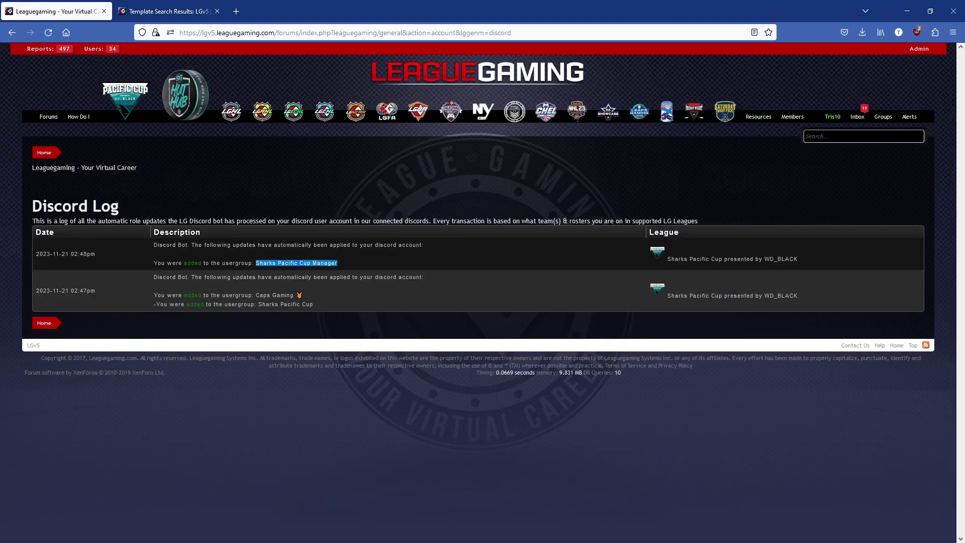
key("alt+Tab")
- Expand the member's '+5' role badge in Discord's Members list to see all roles
left_click(801, 167)
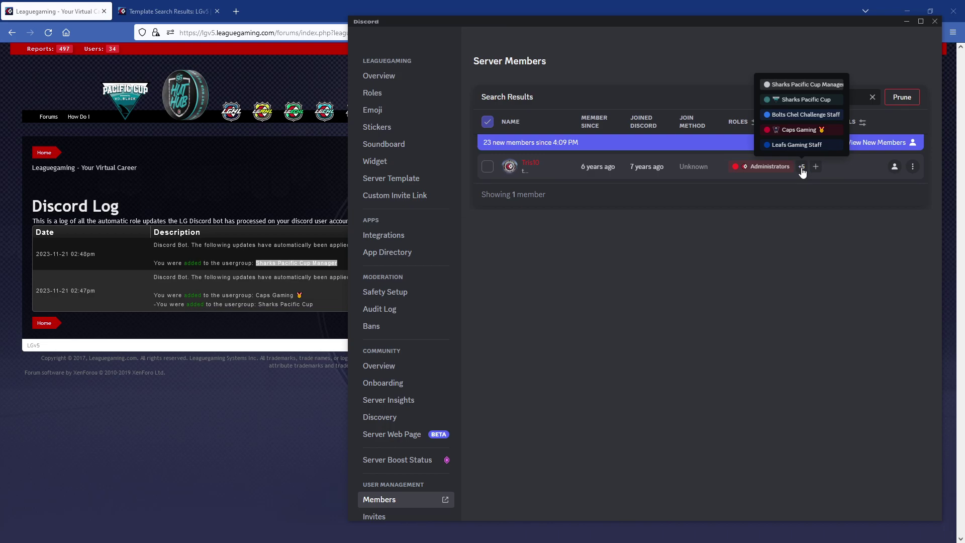
- Open the commissioner tools in the Sharks Pacific Cup league forum
left_click(298, 183)
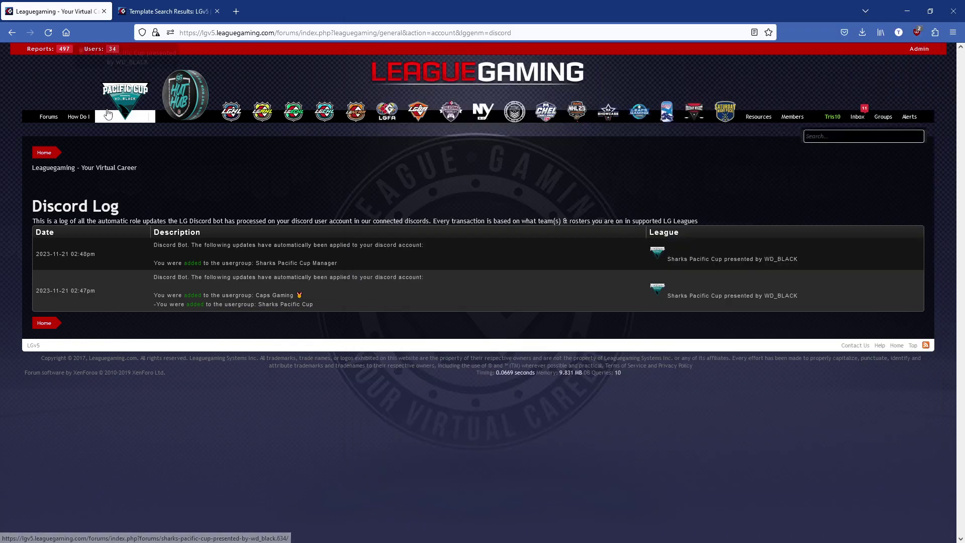
left_click(125, 98)
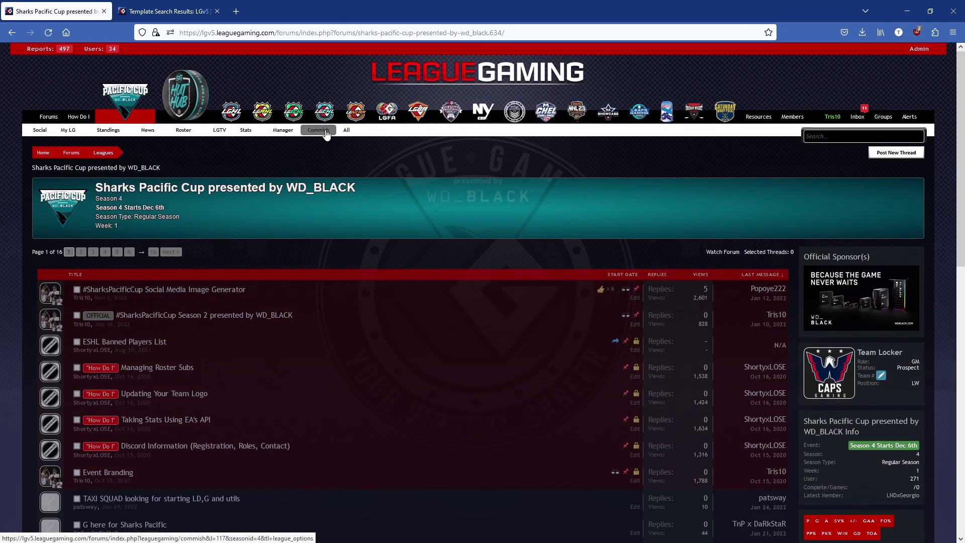
left_click(350, 130)
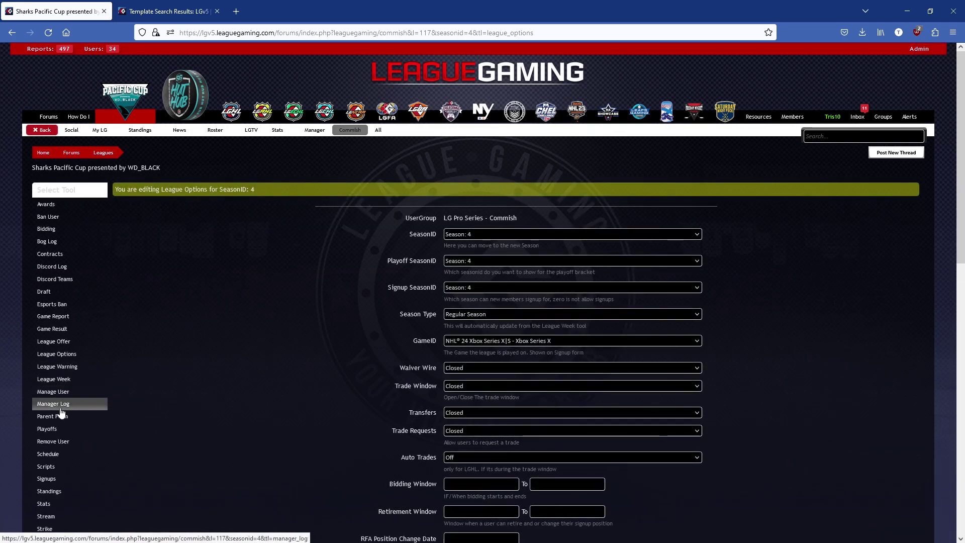
- Remove your account with Allow Signup Again ticked and reason Removed, then return to the forums
left_click(56, 441)
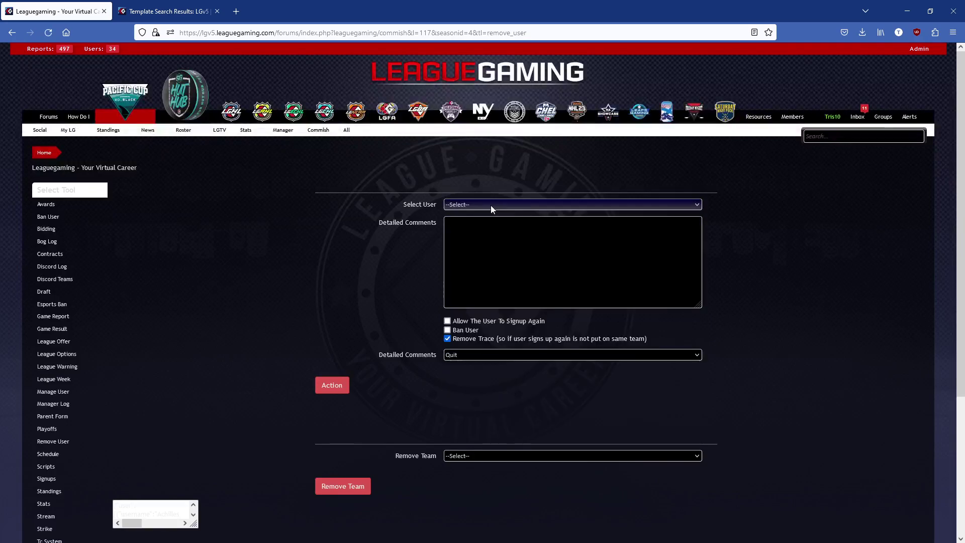
left_click(490, 205)
left_click(447, 320)
left_click(489, 354)
left_click(469, 380)
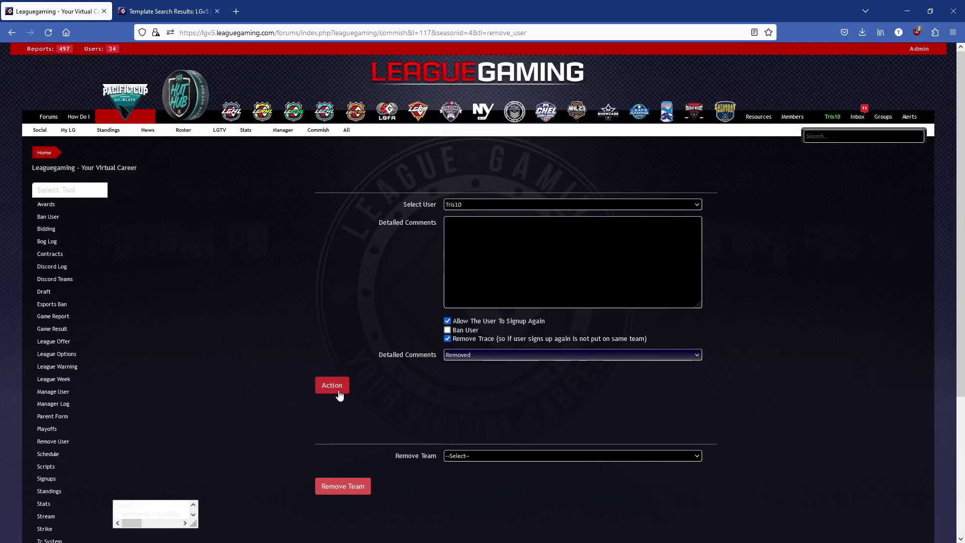
left_click(331, 384)
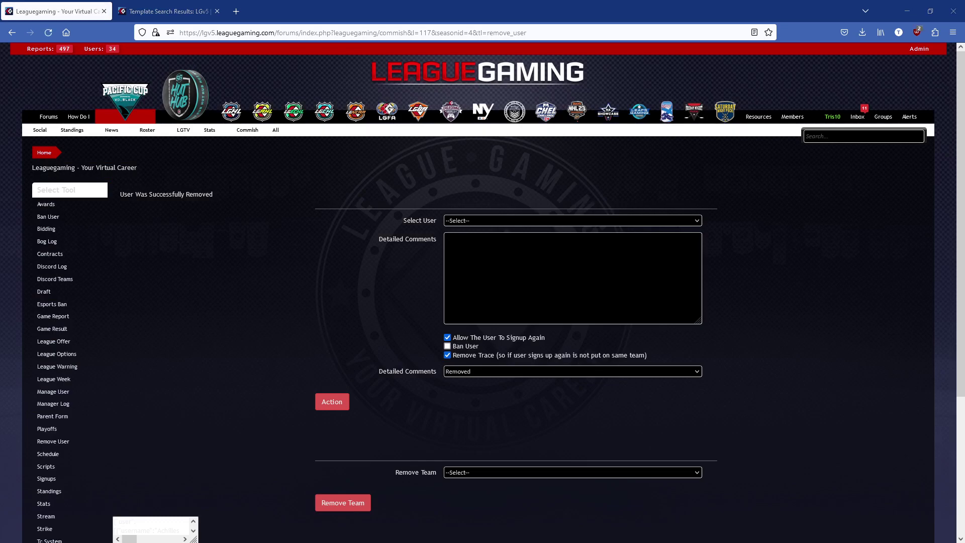
left_click(50, 118)
- Open the newest Discord Bot alert's log and highlight the removed Sharks Pacific Cup and Caps Gaming roles
left_click(909, 116)
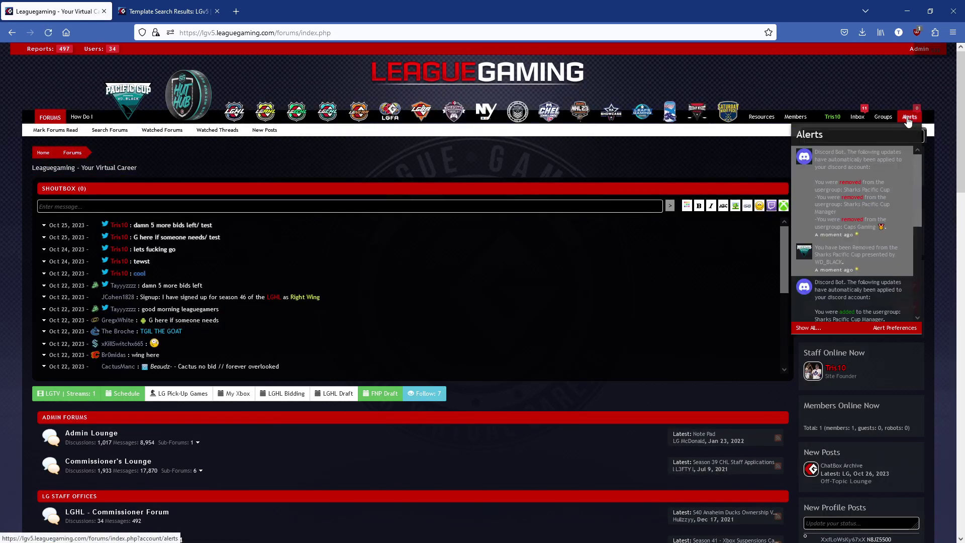
left_click(849, 166)
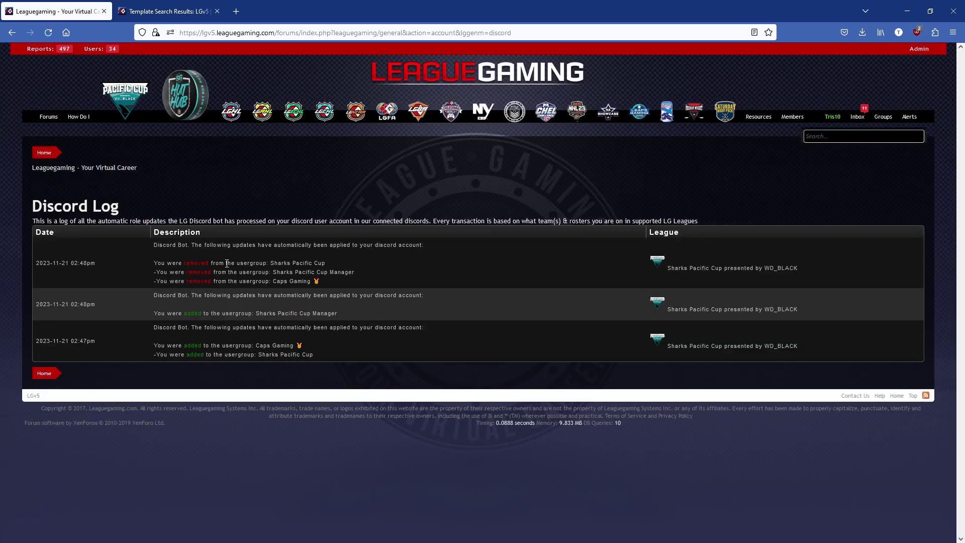
left_click_drag(277, 261, 342, 274)
left_click_drag(273, 281, 312, 281)
key("alt+Tab")
- Check the member's remaining Discord roles, then clear the highlight in the Leaguegaming log
mouse_move(801, 172)
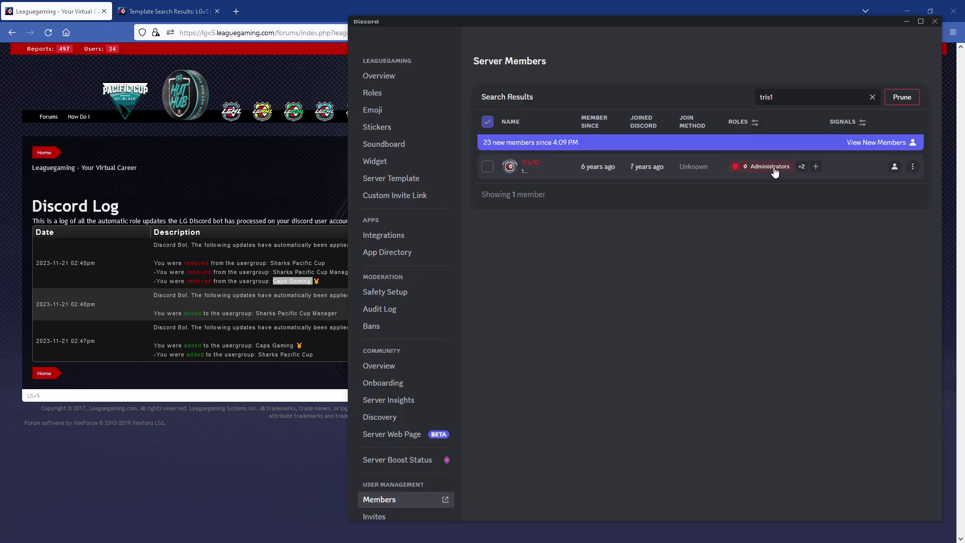
key("alt+Tab")
left_click(219, 217)
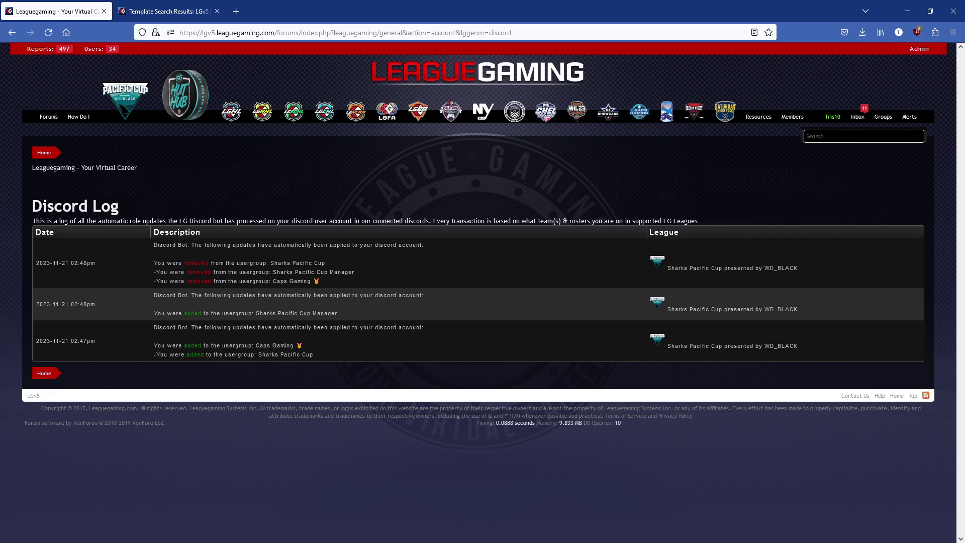
- Close Discord's Server Settings via Overview to return to #chatbox, then go back to the league website
key("alt+Tab")
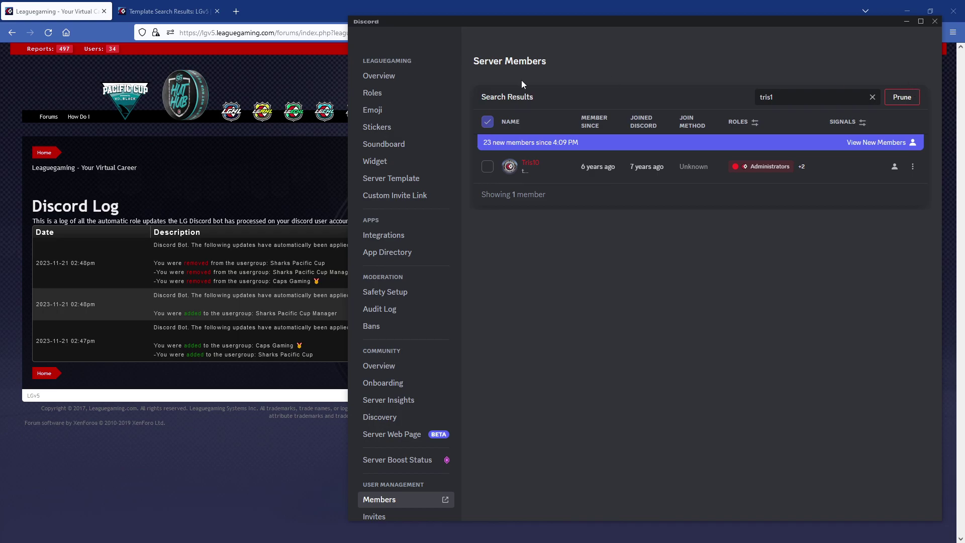
left_click(394, 78)
left_click(879, 66)
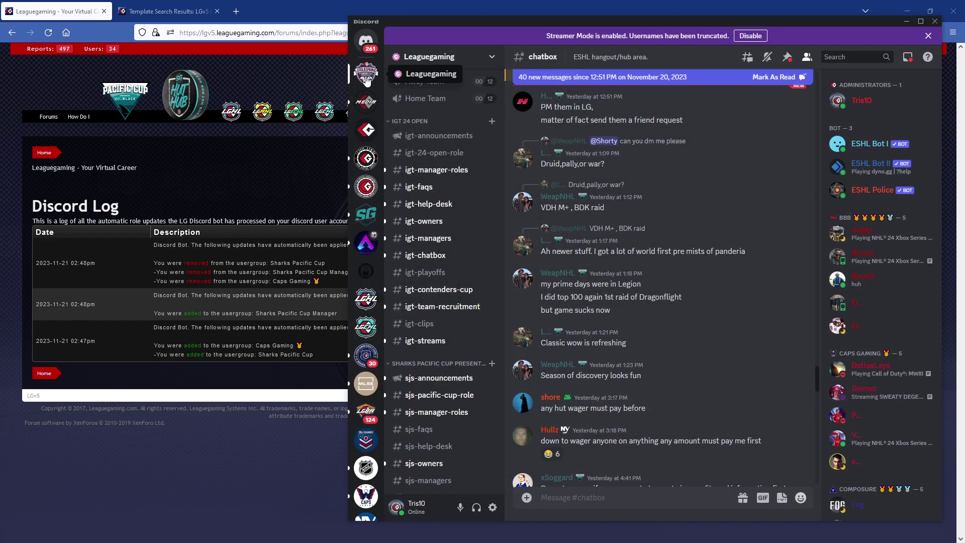
left_click(213, 206)
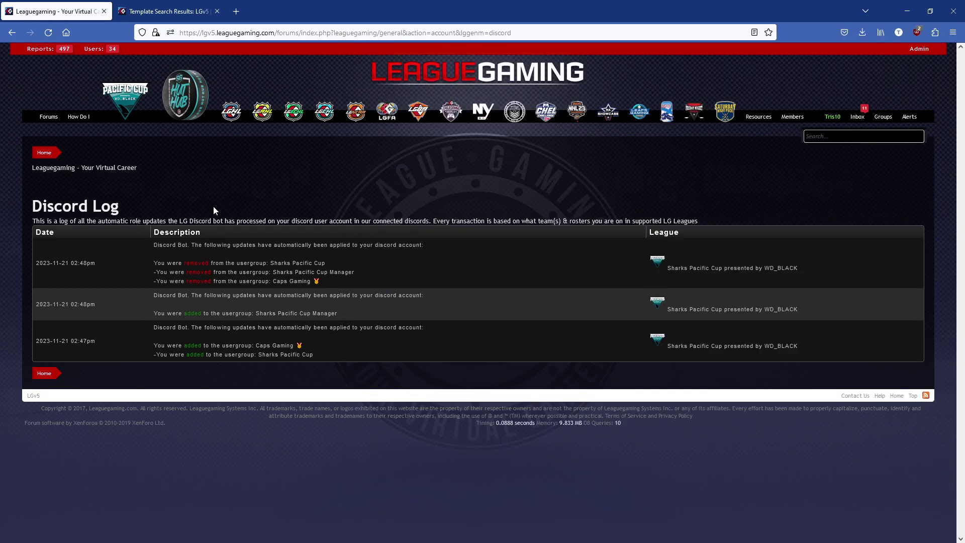
- Reopen the newest Discord Bot alert, then open the Sharks Pacific Cup commissioner Discord Log tool
left_click(909, 116)
left_click(830, 188)
left_click(135, 109)
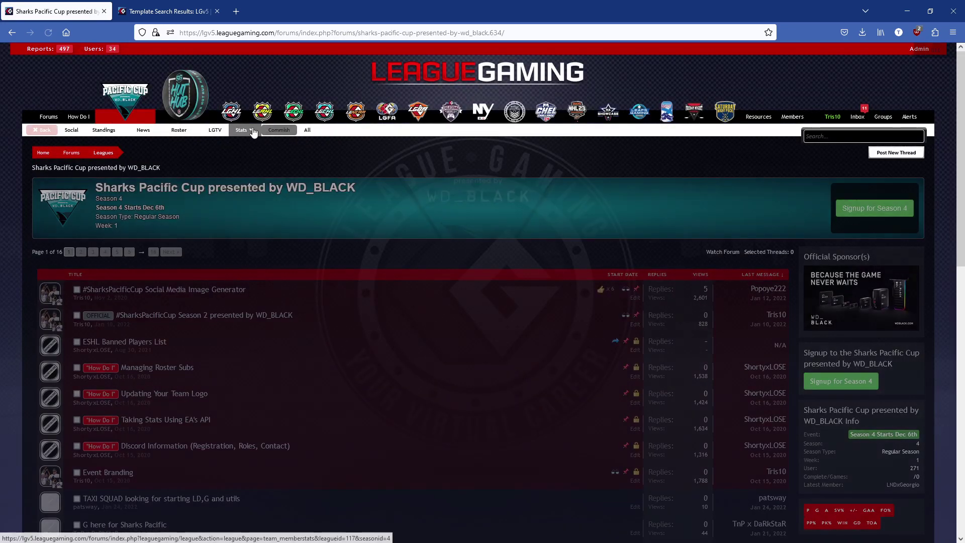
left_click(247, 130)
left_click(50, 266)
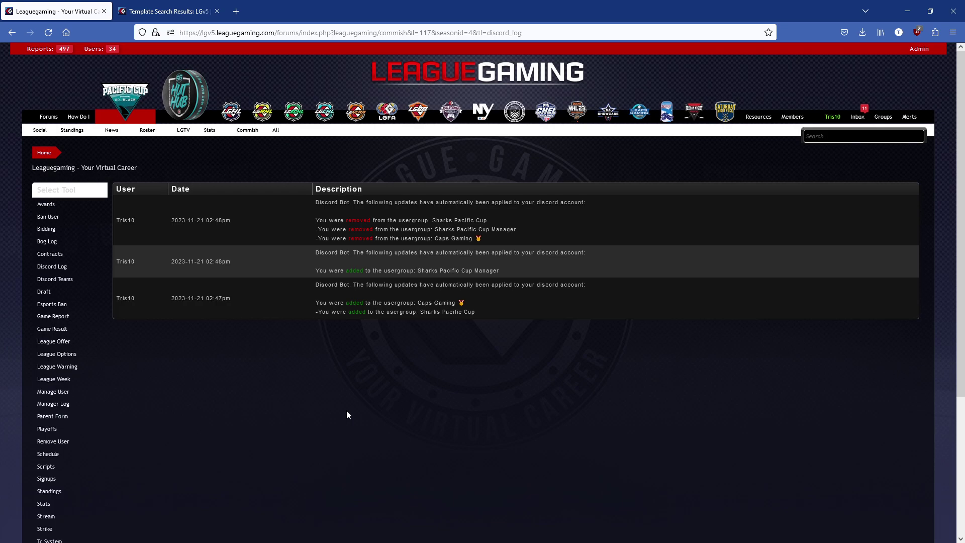
left_click(126, 93)
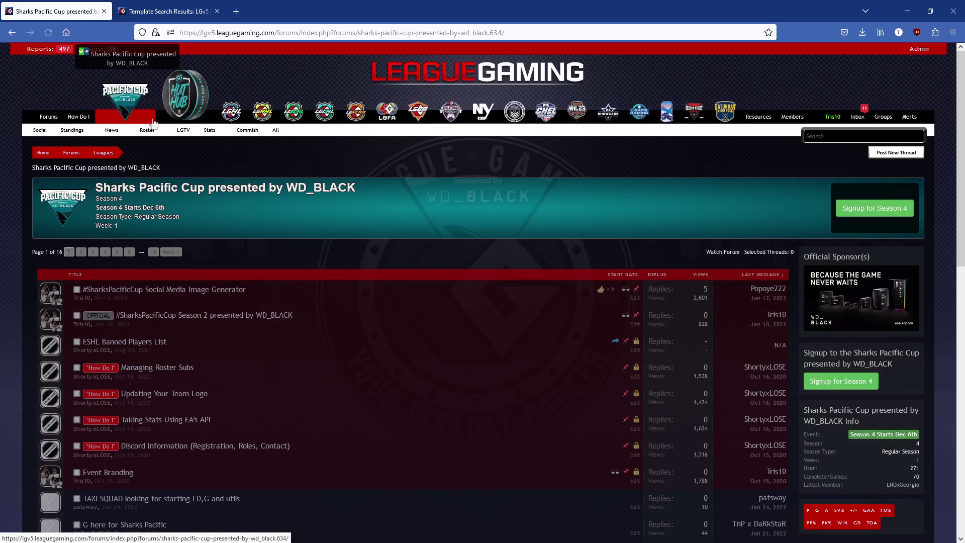